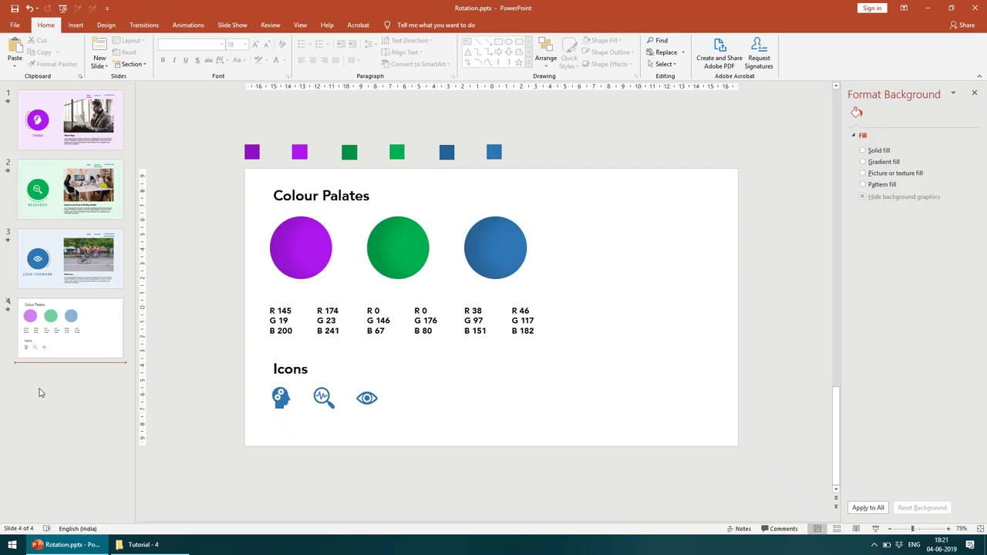
- Insert a new fifth slide after the Colour Palates slide
{"action": "right_click", "coordinate": [41, 393]}
{"action": "left_click", "coordinate": [71, 423]}
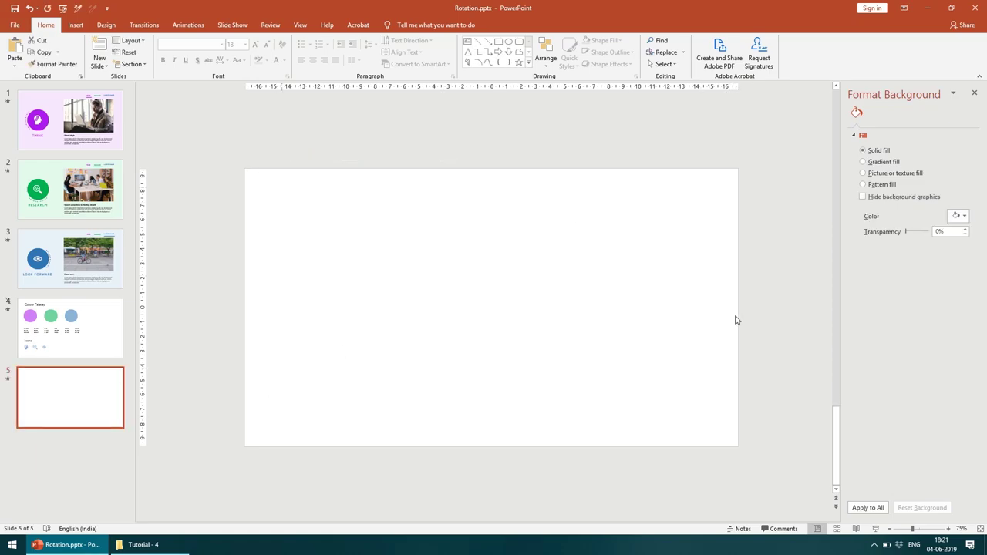
{"action": "left_click_drag", "start_coordinate": [222, 151], "coordinate": [786, 488]}
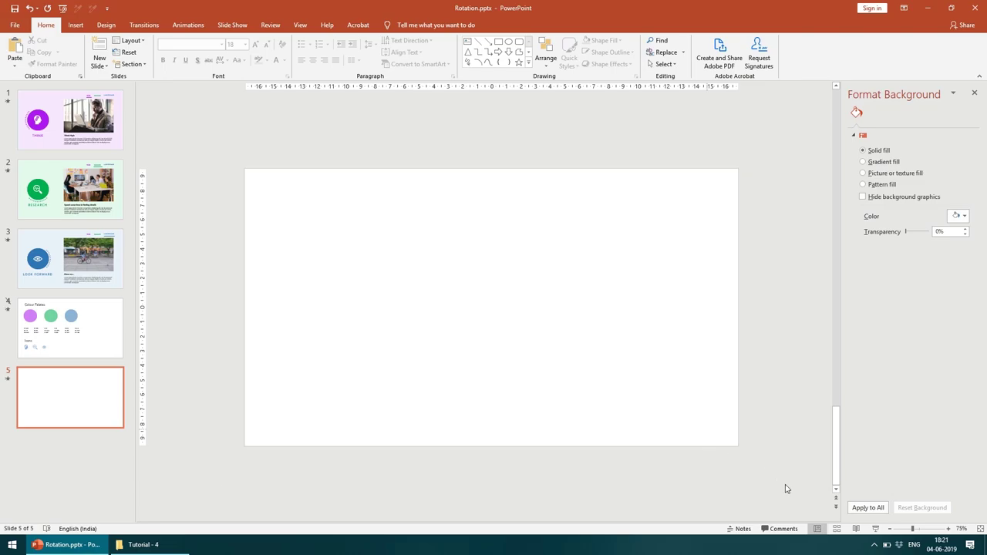
- Apply the Blank layout to slide 5
{"action": "right_click", "coordinate": [91, 405]}
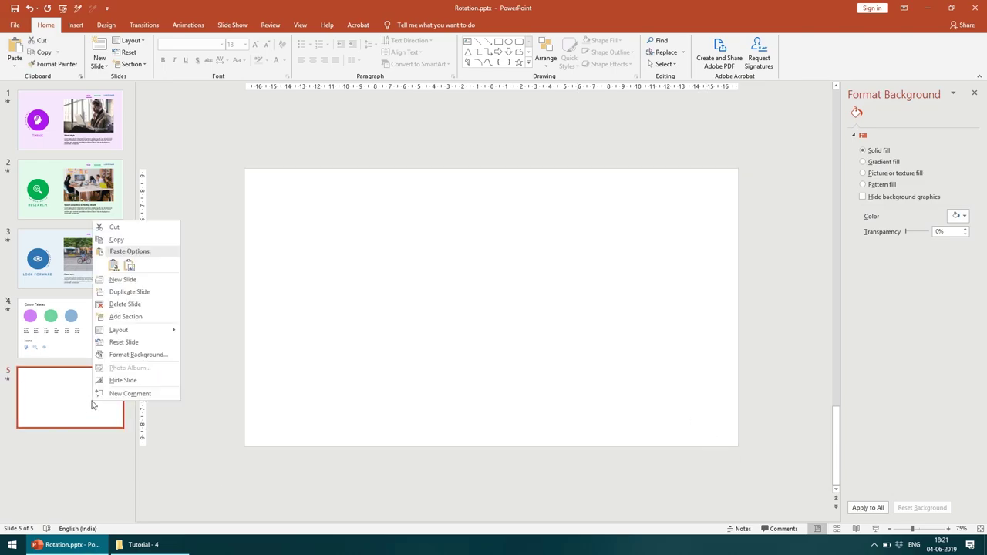
{"action": "mouse_move", "coordinate": [166, 333]}
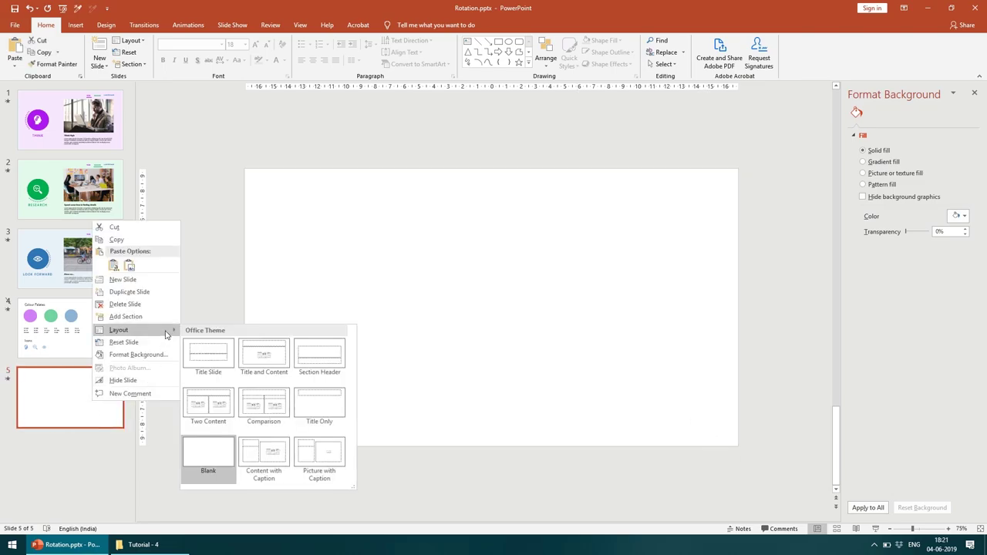
{"action": "left_click", "coordinate": [208, 452]}
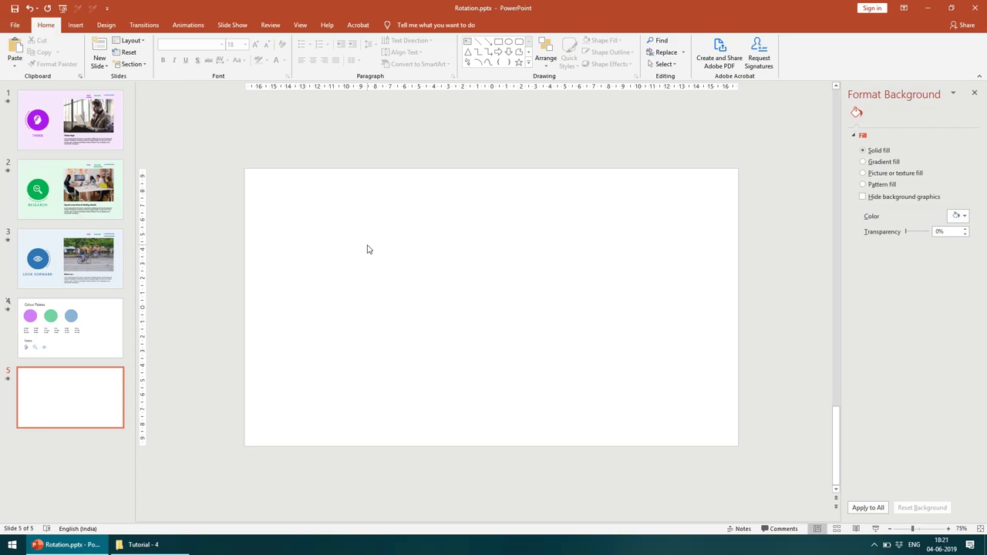
- Draw an oval on slide 5 and size it to 6 cm height and 6 cm width
{"action": "left_click", "coordinate": [508, 44]}
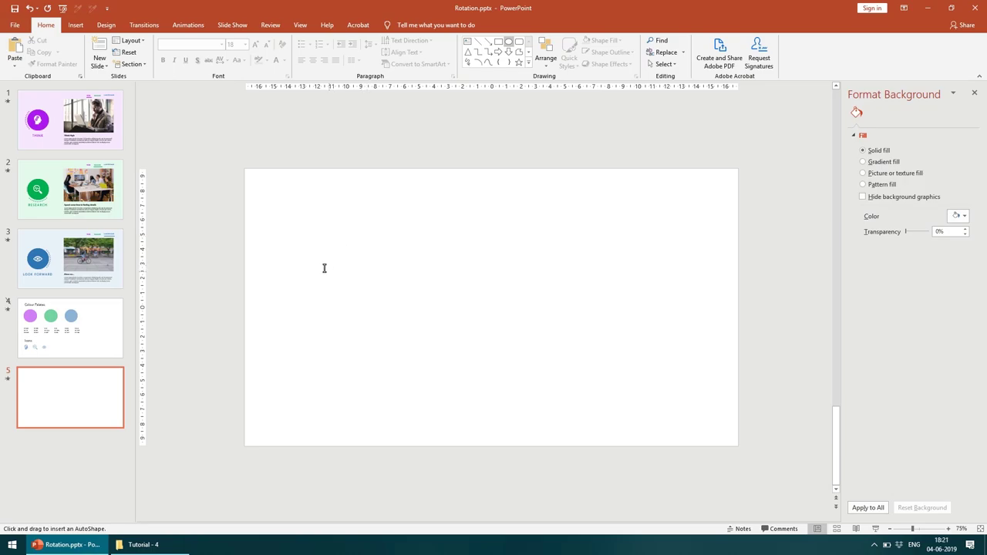
{"action": "left_click_drag", "start_coordinate": [327, 271], "coordinate": [411, 355]}
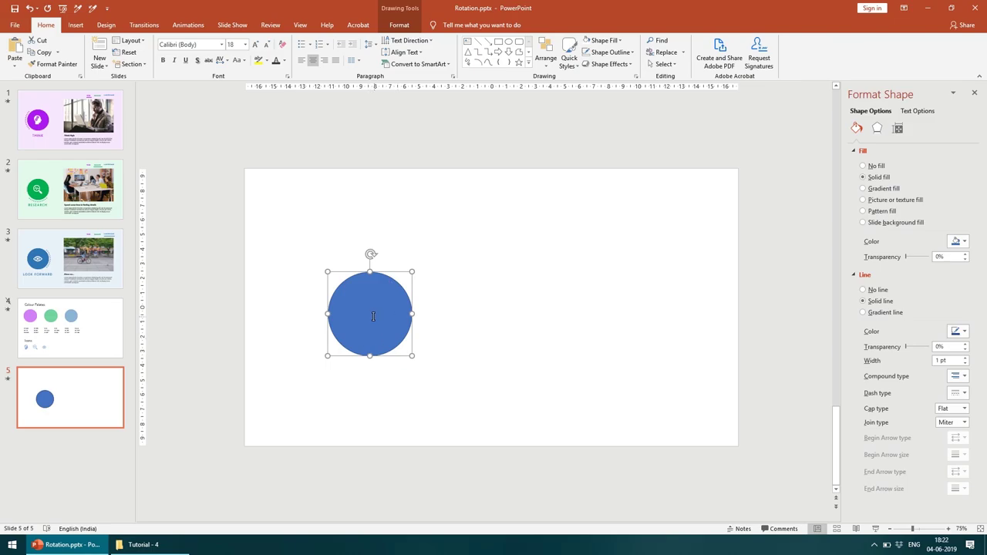
{"action": "left_click", "coordinate": [404, 28]}
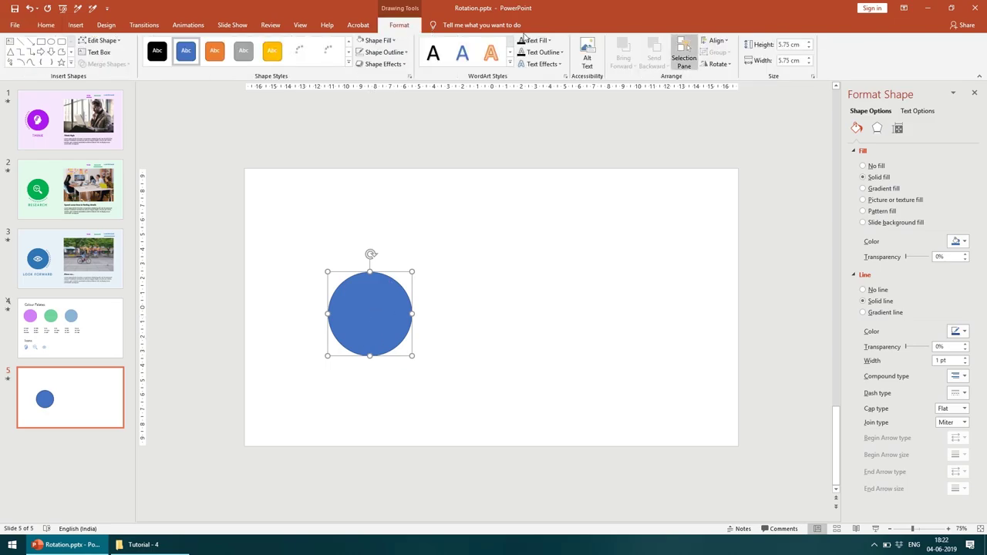
{"action": "left_click_drag", "start_coordinate": [778, 45], "coordinate": [817, 50]}
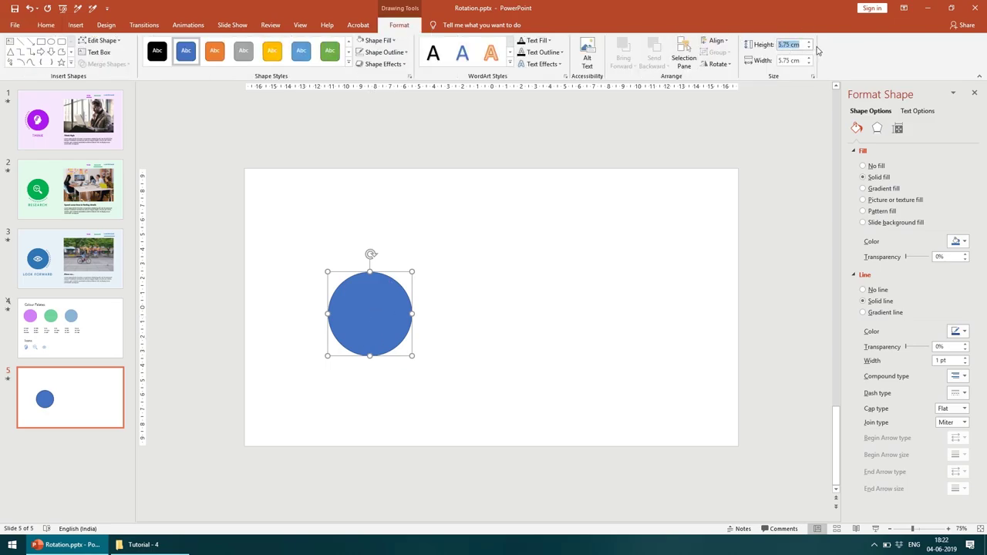
{"action": "type", "text": "6"}
{"action": "key", "text": "Tab"}
{"action": "type", "text": "6"}
{"action": "key", "text": "Return"}
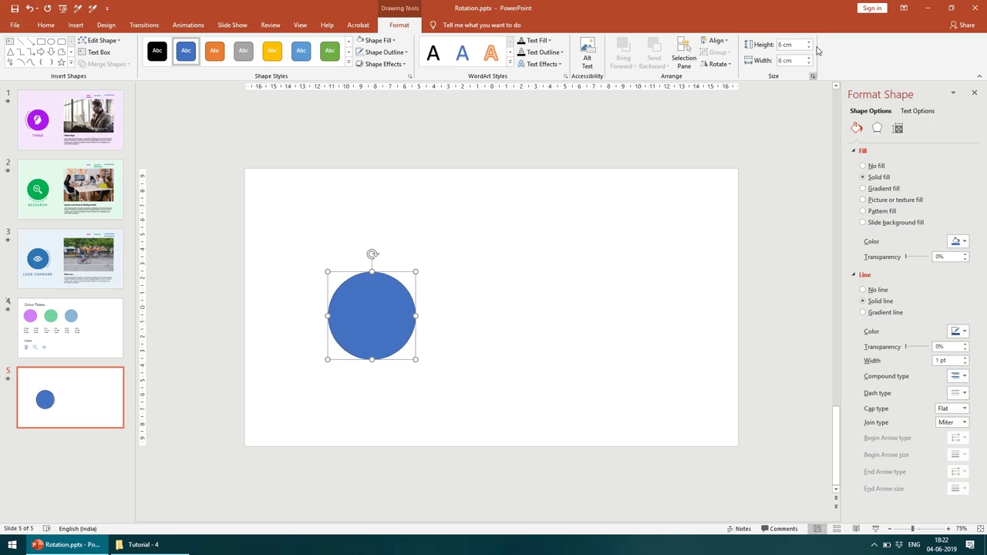
- Centre the circle vertically with Distribute Vertically and nudge it slightly left
{"action": "left_click", "coordinate": [812, 75]}
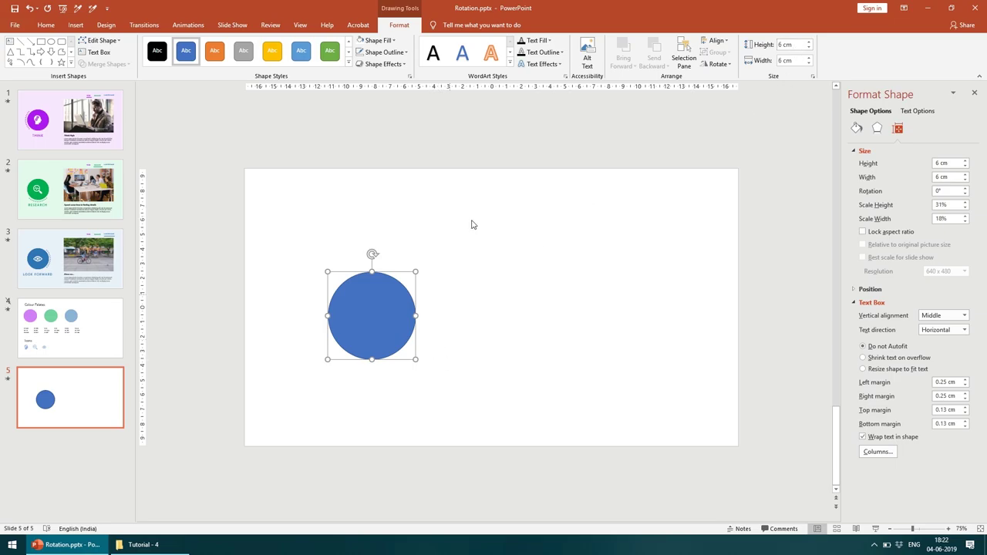
{"action": "left_click", "coordinate": [714, 40]}
{"action": "left_click", "coordinate": [738, 143]}
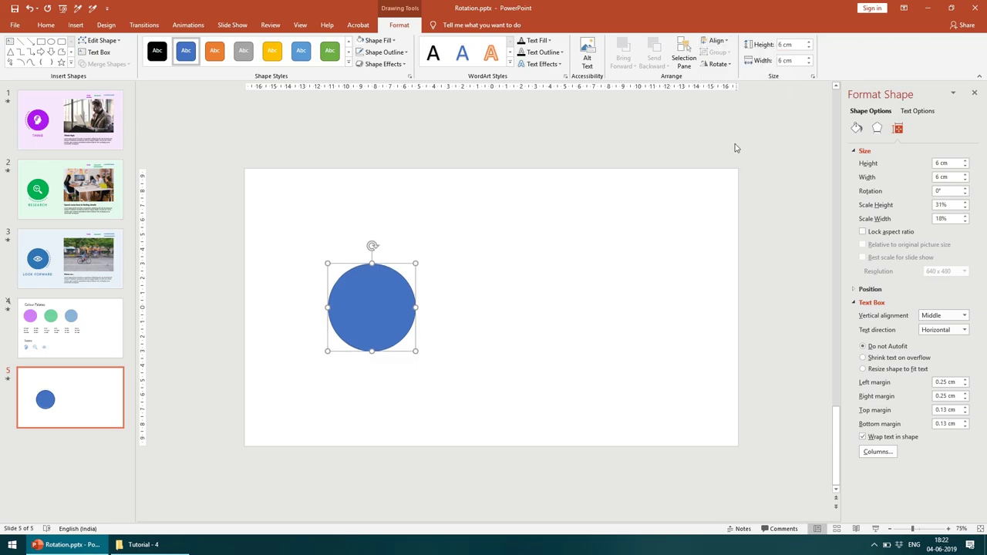
{"action": "key", "text": "Left"}
{"action": "key", "text": "Left"}
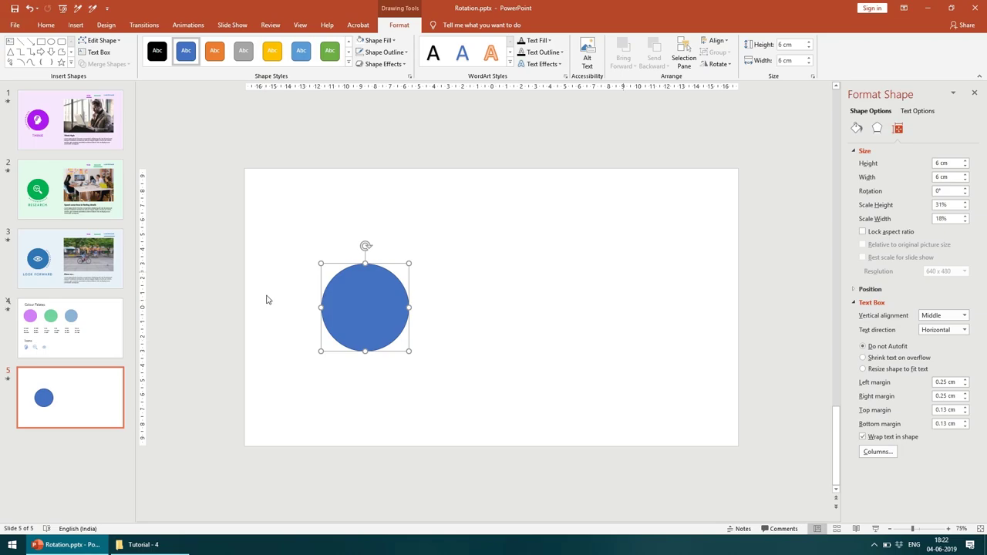
{"action": "left_click", "coordinate": [500, 311]}
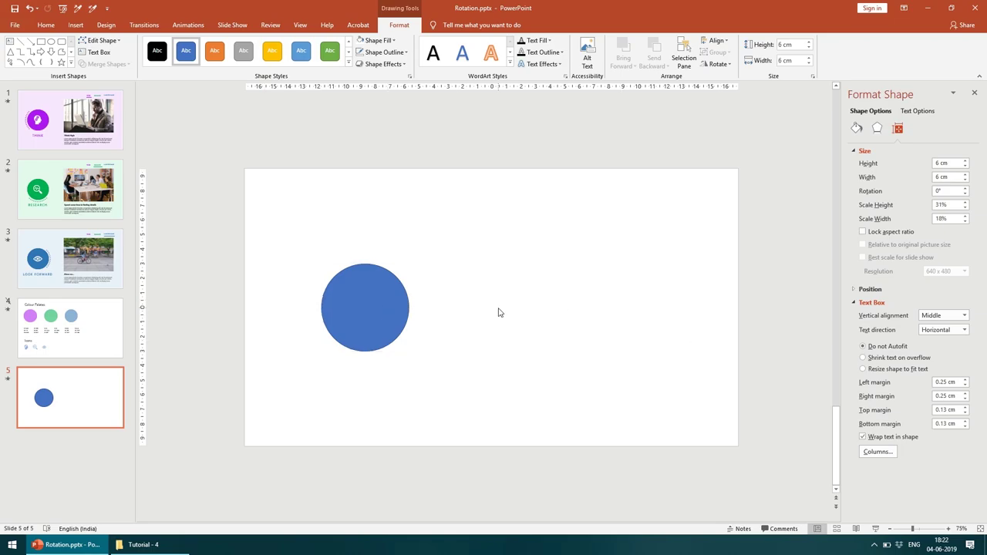
- Copy the six colour squares from the Colour Palates slide onto slide 5
{"action": "left_click", "coordinate": [130, 327]}
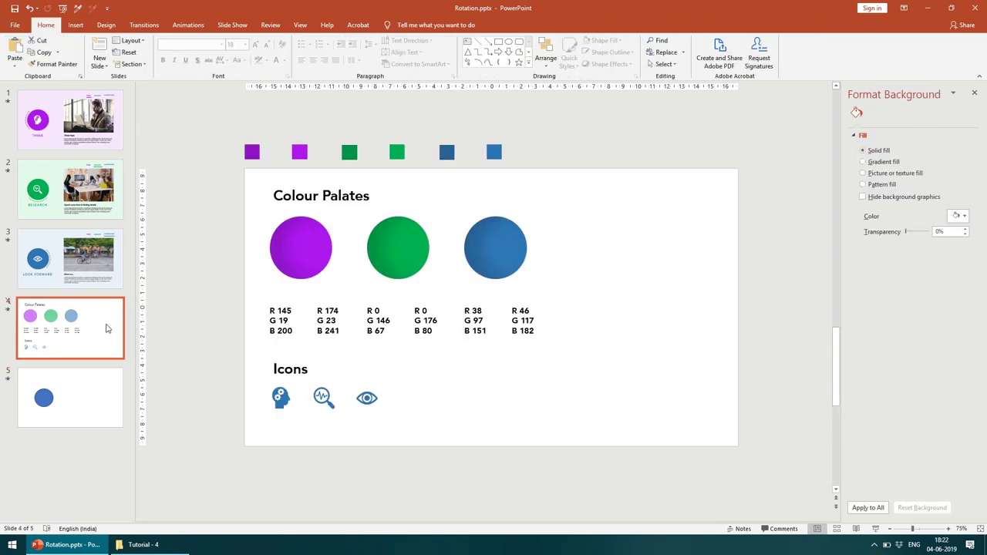
{"action": "left_click_drag", "start_coordinate": [228, 126], "coordinate": [511, 169]}
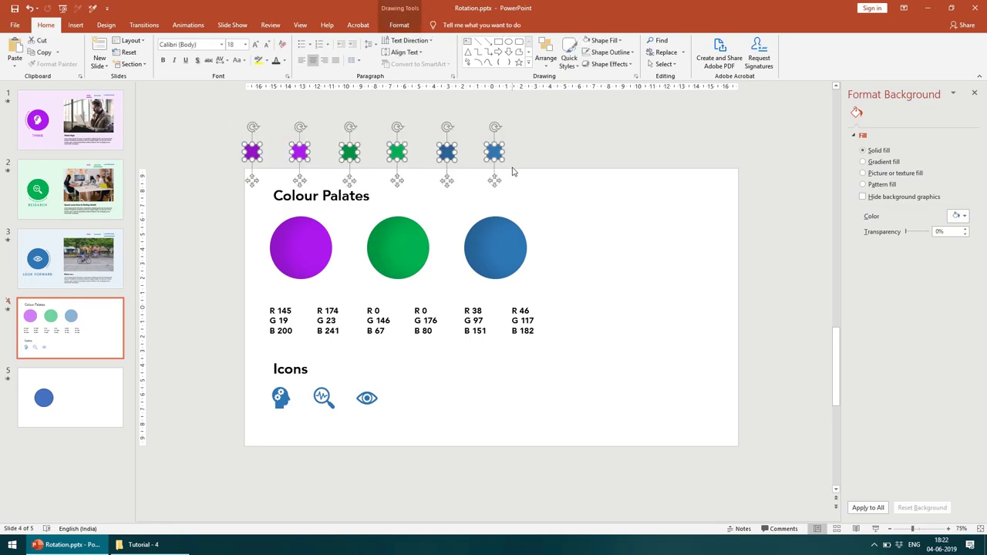
{"action": "key", "text": "Page_Down"}
{"action": "left_click", "coordinate": [97, 406]}
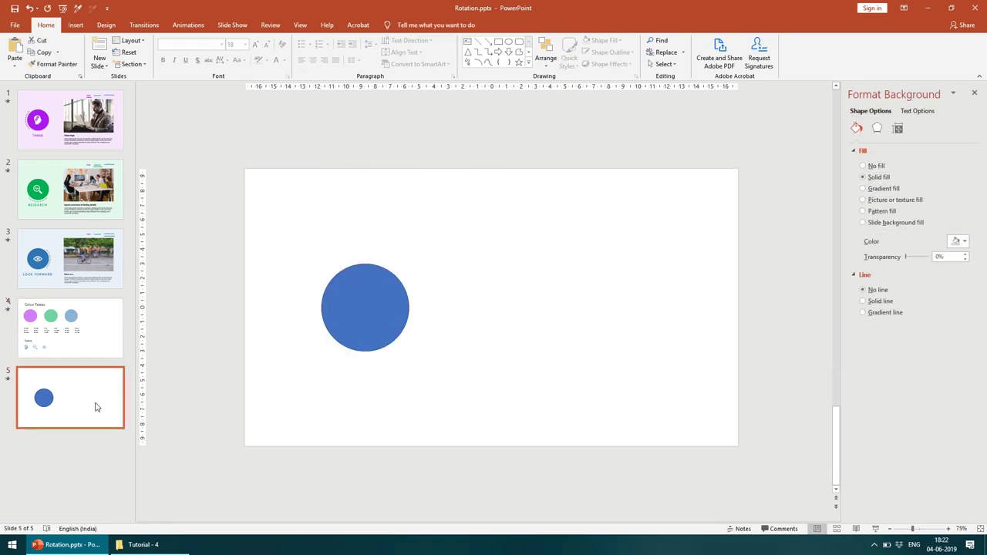
{"action": "left_click", "coordinate": [203, 317]}
{"action": "key", "text": "ctrl+v"}
{"action": "left_click", "coordinate": [256, 271]}
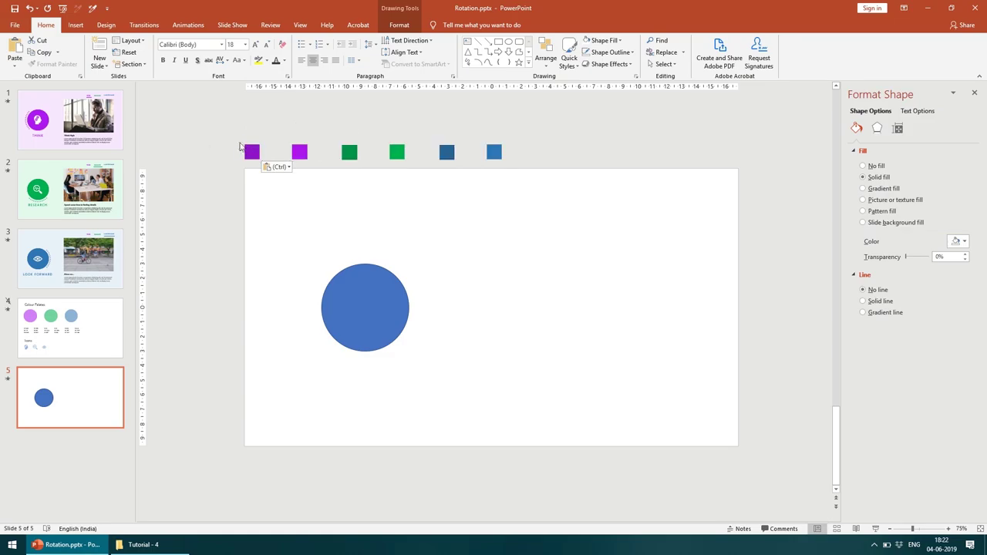
- Give the circle a gradient fill with no outline and two gradient stops
{"action": "left_click", "coordinate": [350, 289]}
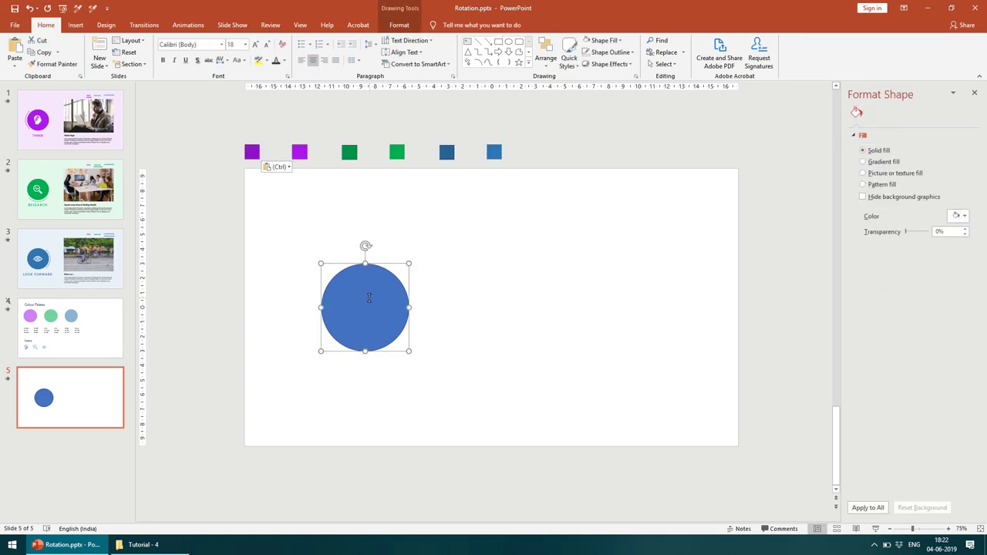
{"action": "left_click", "coordinate": [881, 189]}
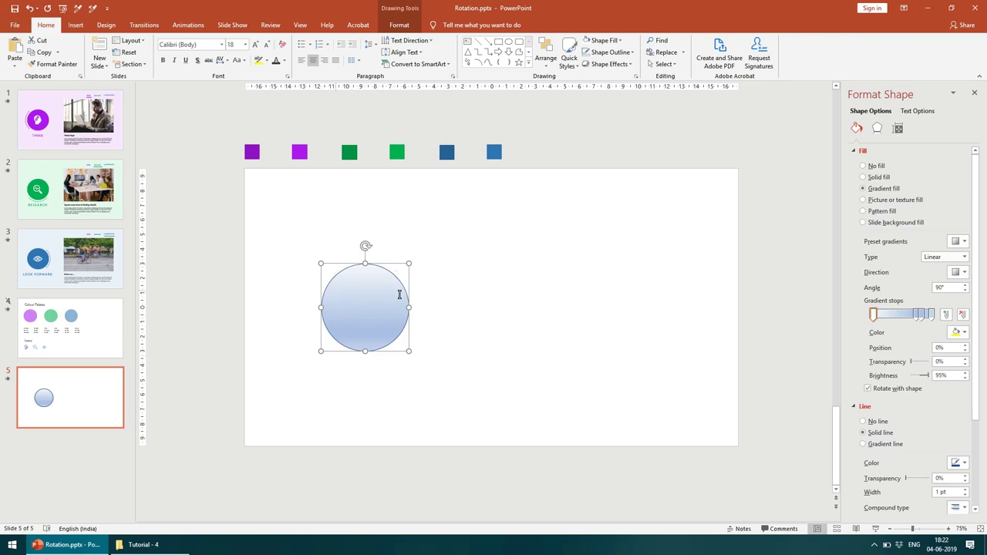
{"action": "left_click", "coordinate": [881, 422]}
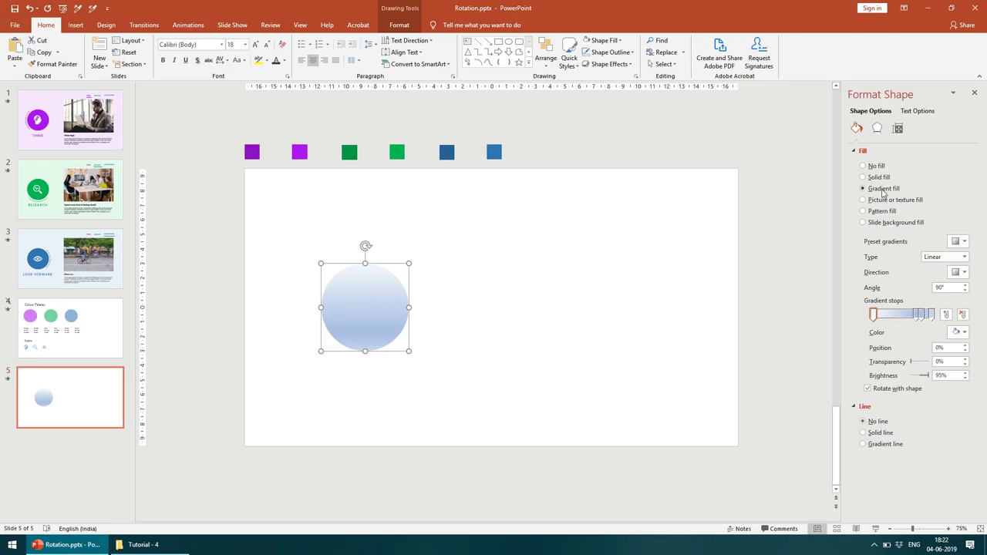
{"action": "mouse_move", "coordinate": [915, 316]}
{"action": "left_mouse_down"}
{"action": "mouse_move", "coordinate": [905, 319]}
{"action": "mouse_move", "coordinate": [923, 314]}
{"action": "mouse_move", "coordinate": [908, 322]}
{"action": "mouse_move", "coordinate": [910, 333]}
{"action": "mouse_move", "coordinate": [916, 318]}
{"action": "mouse_move", "coordinate": [921, 339]}
{"action": "mouse_move", "coordinate": [906, 318]}
{"action": "left_mouse_up"}
{"action": "left_click", "coordinate": [913, 320]}
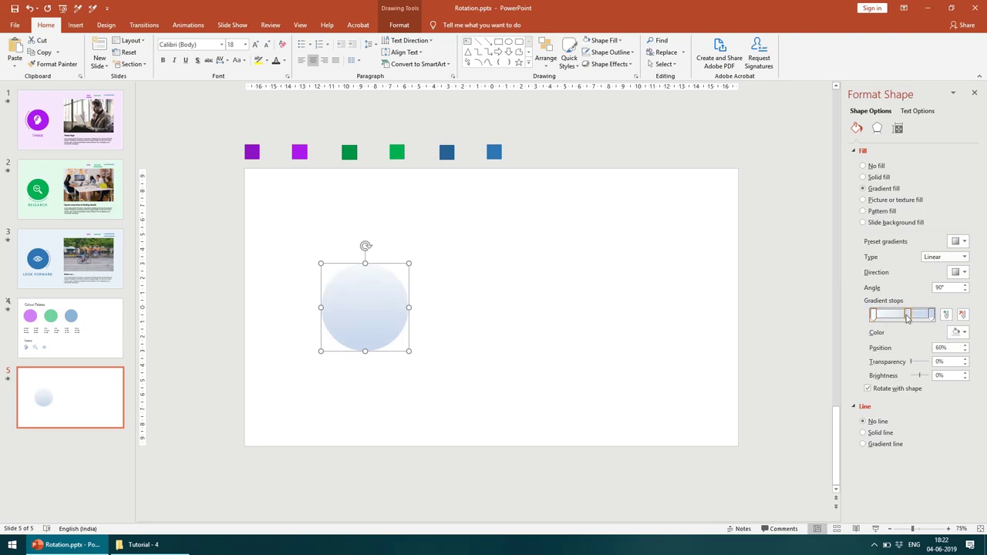
{"action": "left_click", "coordinate": [962, 316]}
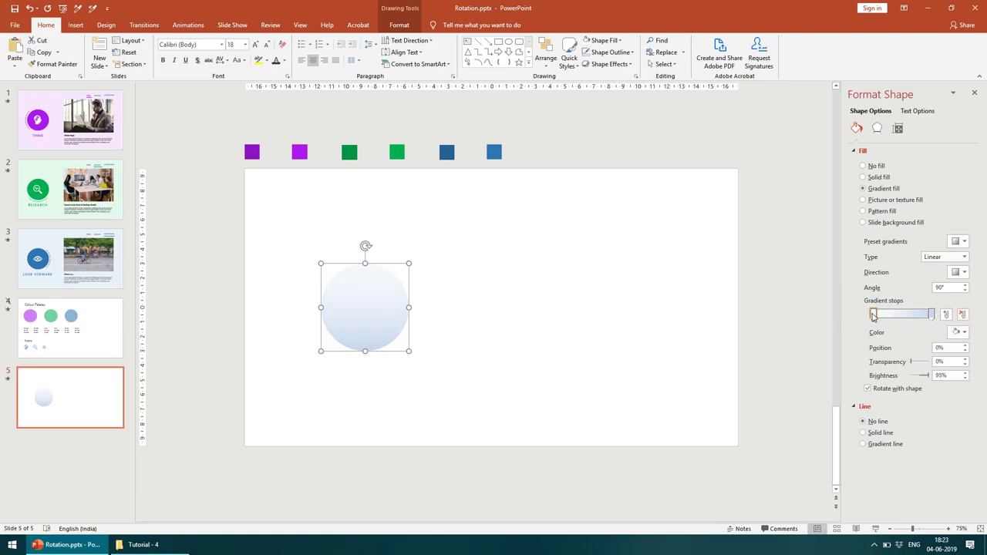
- Eyedrop the dark purple and bright purple swatches into the gradient stops, linear at 90°
{"action": "left_click", "coordinate": [959, 332]}
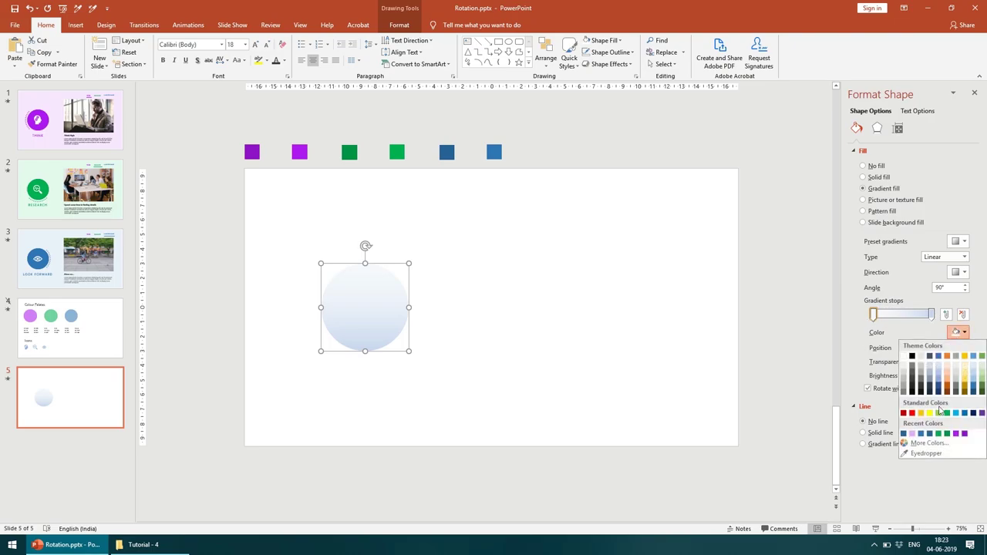
{"action": "left_click", "coordinate": [924, 454]}
{"action": "left_click", "coordinate": [254, 152]}
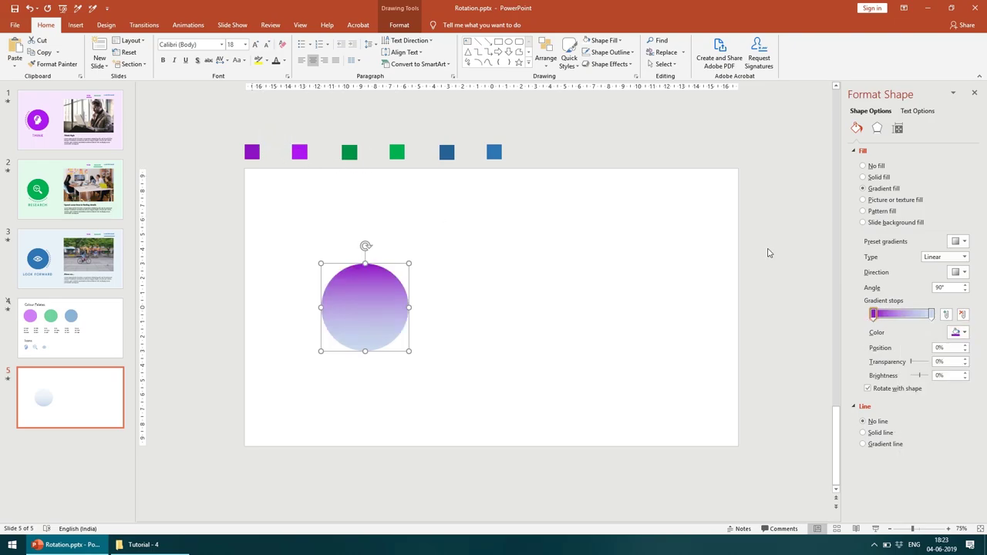
{"action": "left_click", "coordinate": [932, 313]}
{"action": "left_click", "coordinate": [959, 332]}
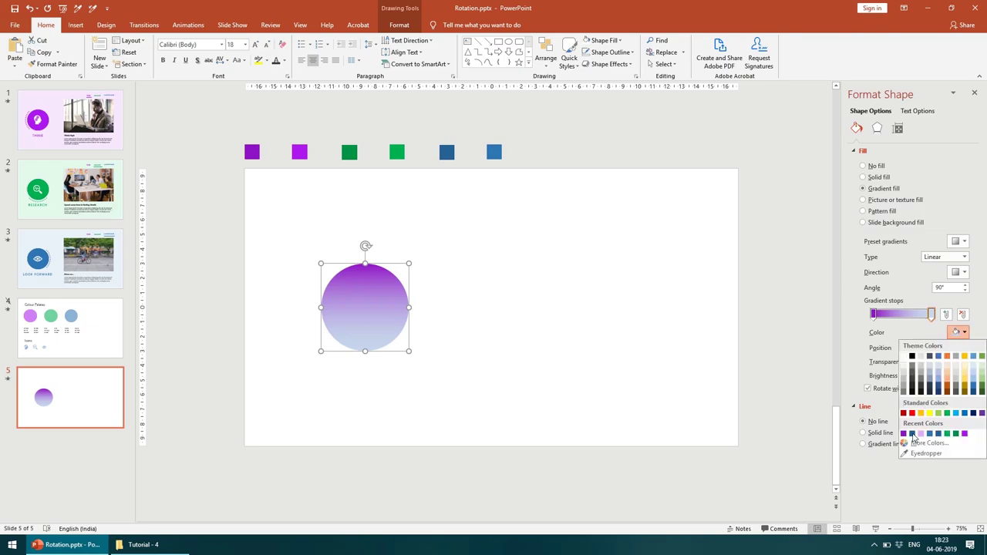
{"action": "left_click", "coordinate": [924, 453]}
{"action": "left_click", "coordinate": [300, 151]}
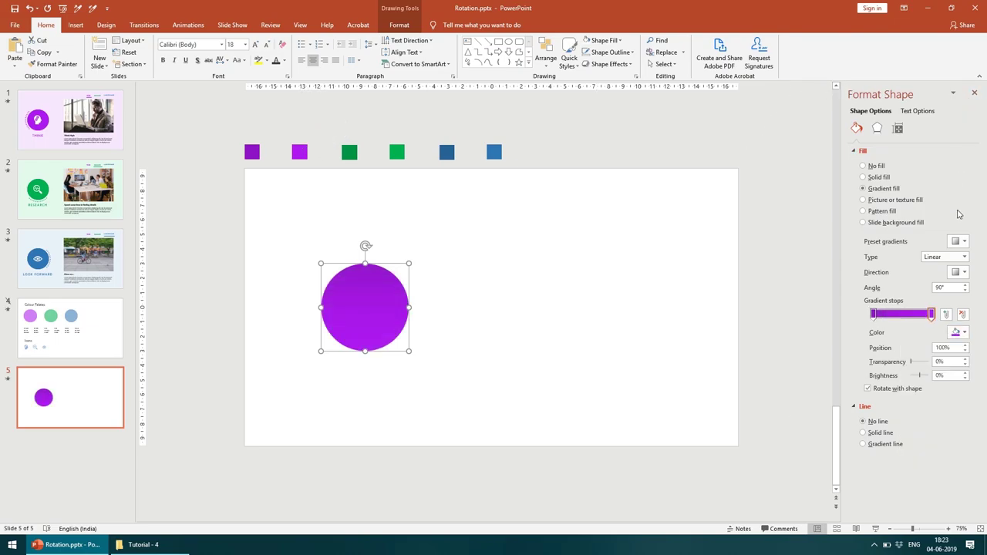
{"action": "left_click", "coordinate": [963, 272]}
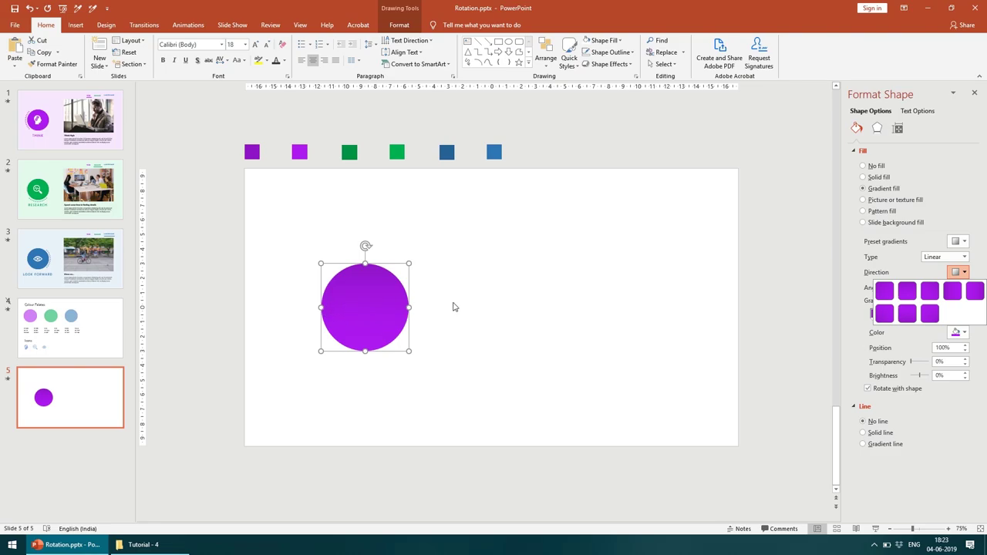
{"action": "left_click", "coordinate": [417, 311]}
{"action": "left_click", "coordinate": [480, 306]}
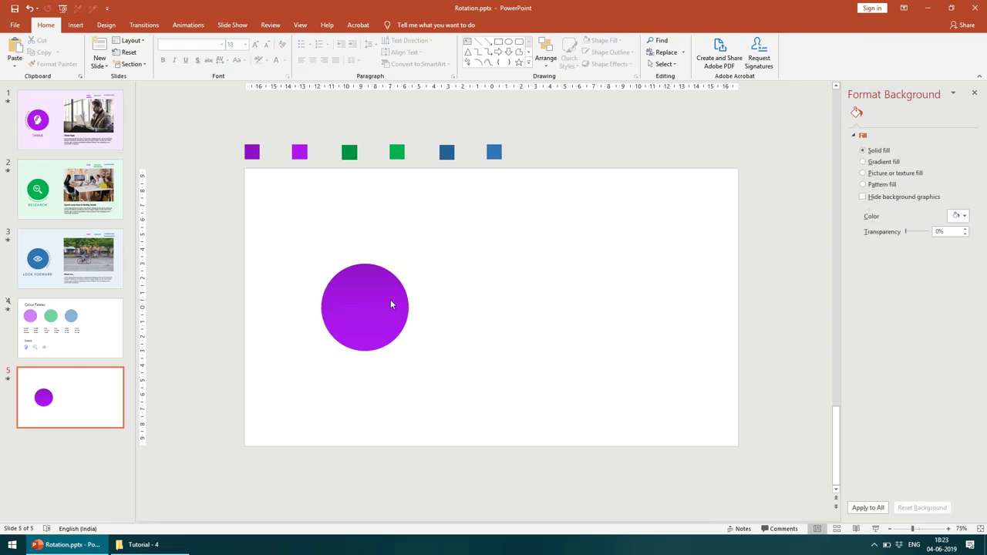
- Draw an Arc shape right of the circle and size it 7 cm by 7 cm
{"action": "left_click", "coordinate": [529, 66]}
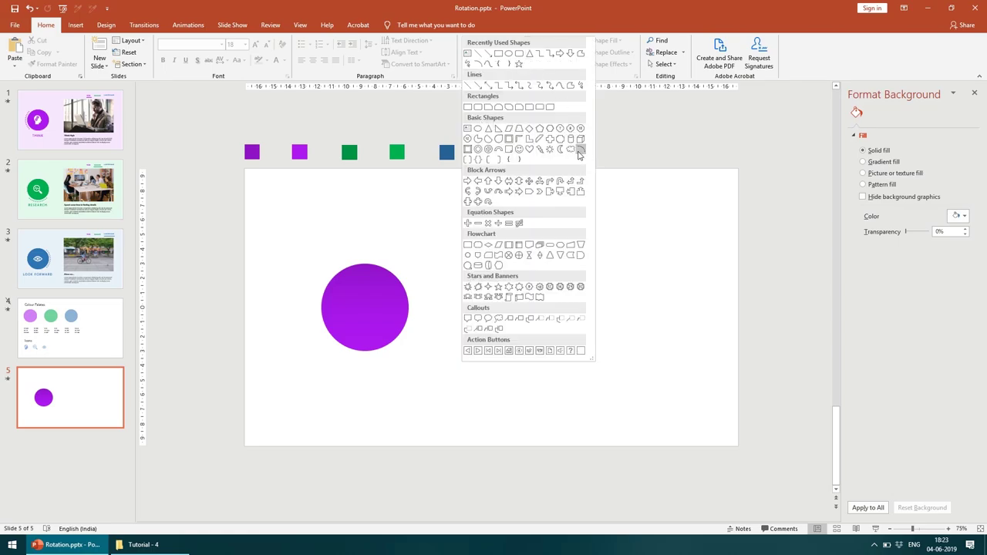
{"action": "left_click", "coordinate": [581, 150]}
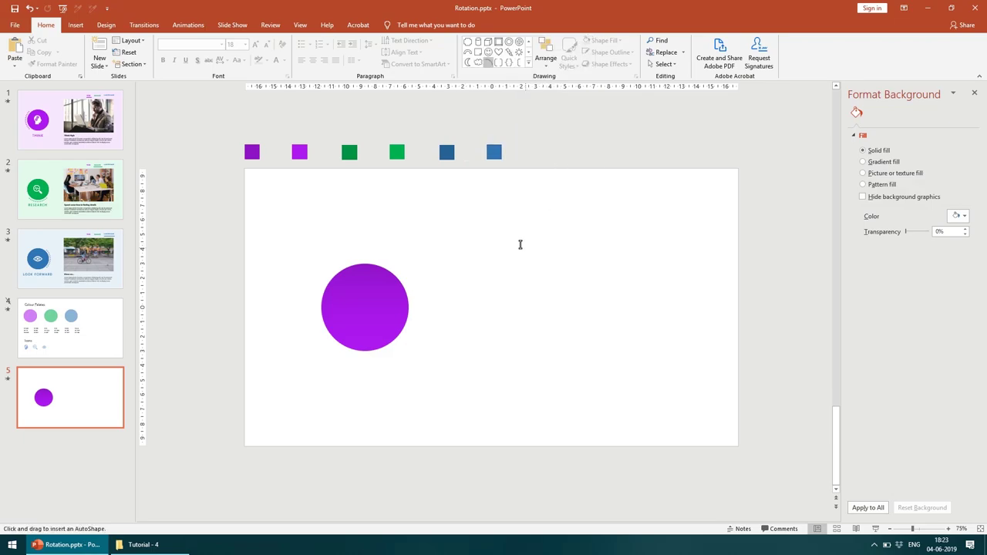
{"action": "left_click_drag", "start_coordinate": [514, 244], "coordinate": [600, 328]}
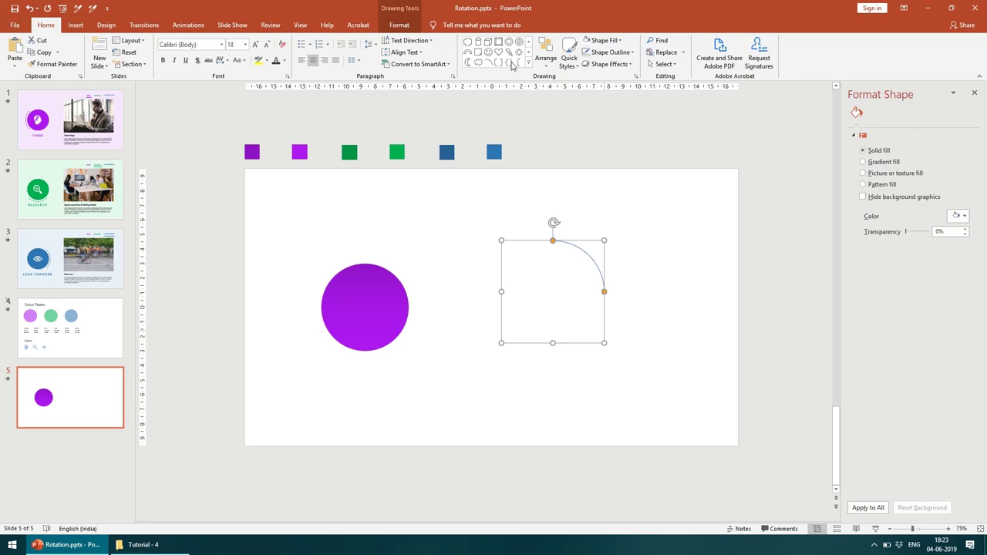
{"action": "left_click", "coordinate": [398, 26]}
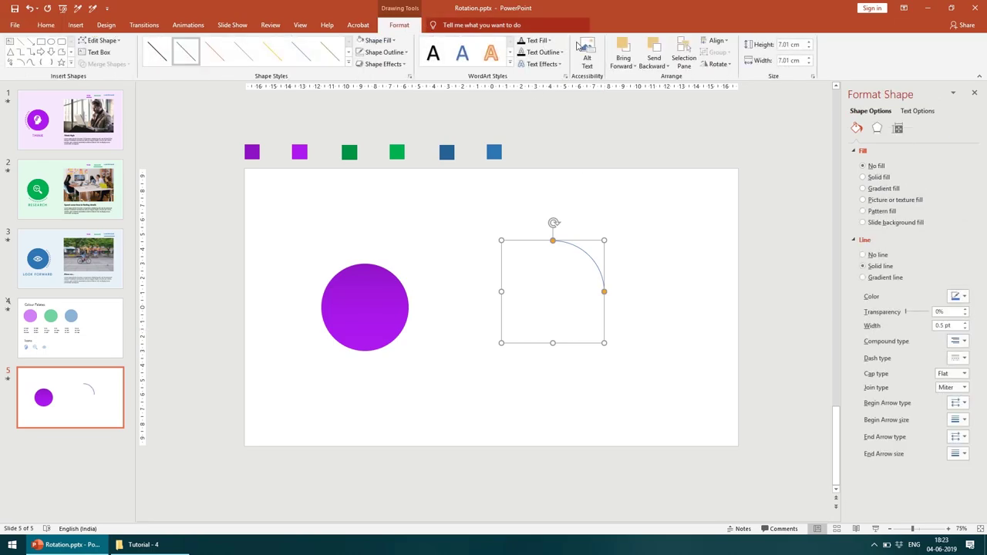
{"action": "left_click", "coordinate": [797, 44]}
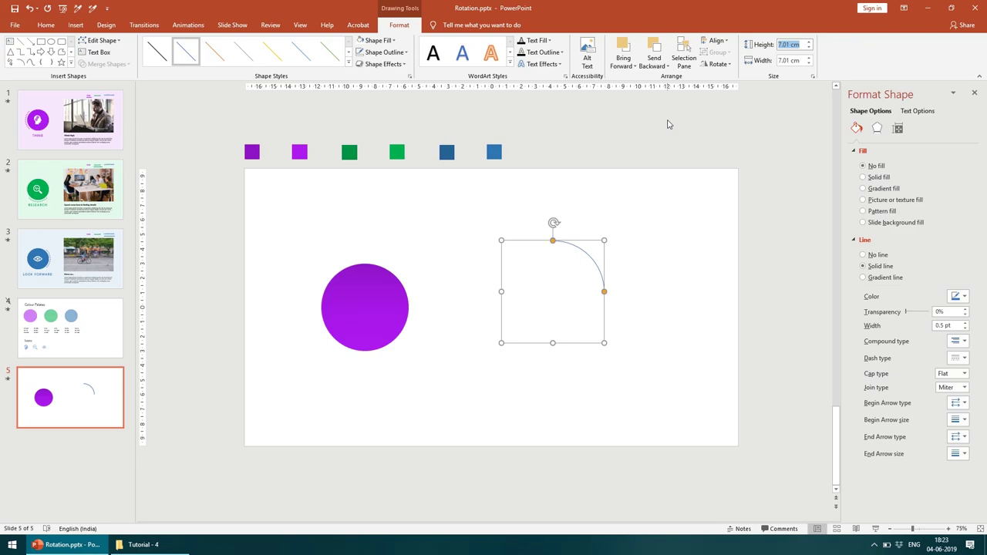
{"action": "type", "text": "7"}
{"action": "key", "text": "Tab"}
{"action": "type", "text": "7"}
{"action": "key", "text": "Return"}
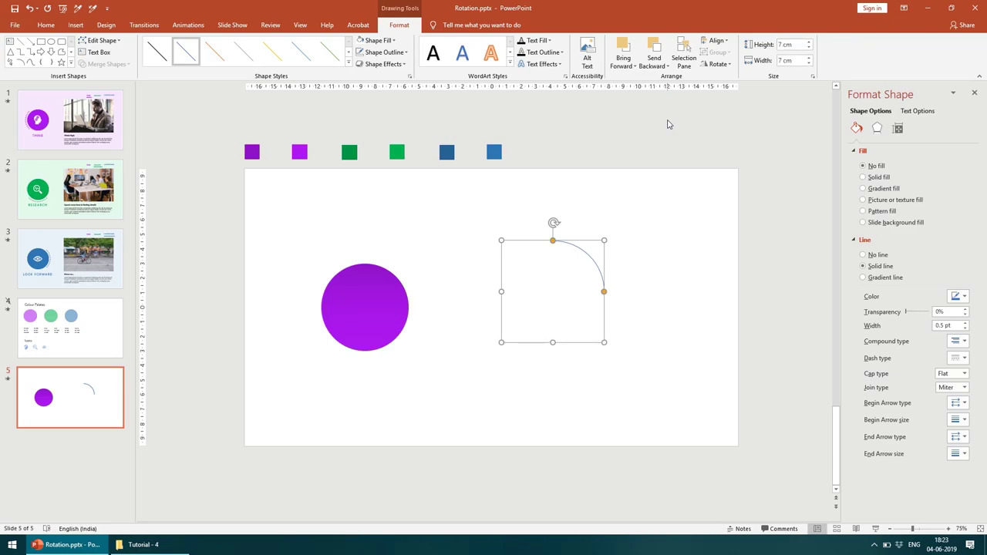
- Give the arc outline 5 pt width, Square Dot dash type and Round cap type
{"action": "left_click", "coordinate": [948, 325]}
{"action": "type", "text": "3"}
{"action": "key", "text": "Return"}
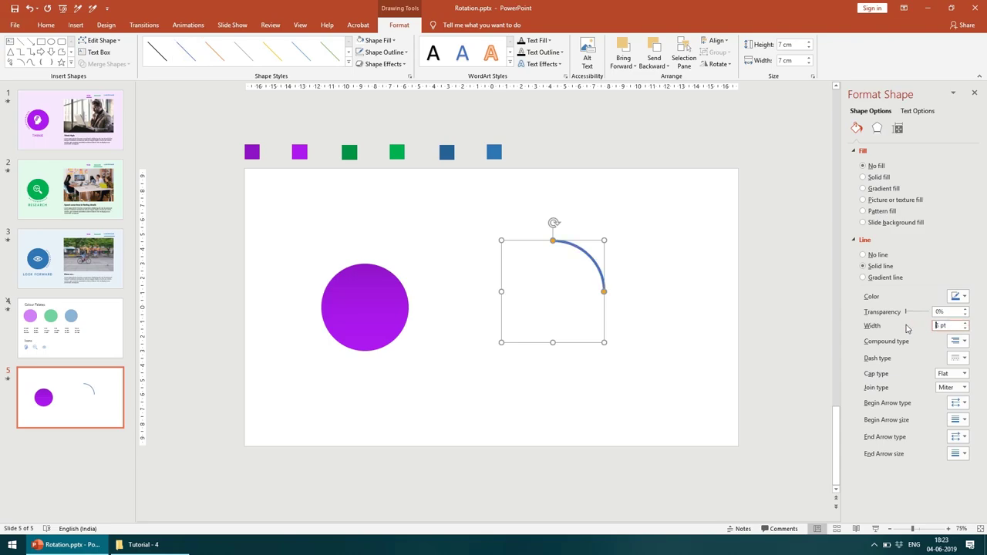
{"action": "left_click", "coordinate": [958, 357]}
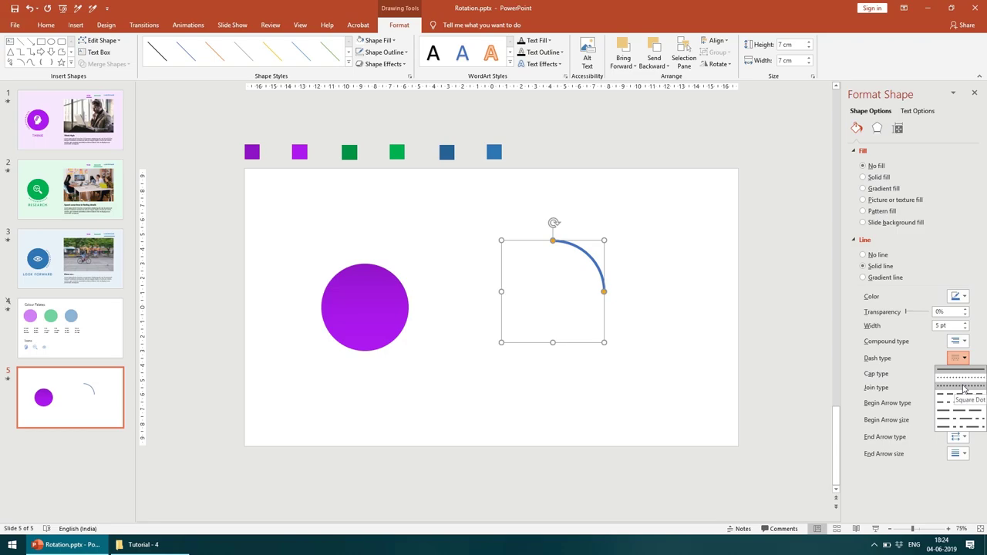
{"action": "left_click", "coordinate": [963, 387]}
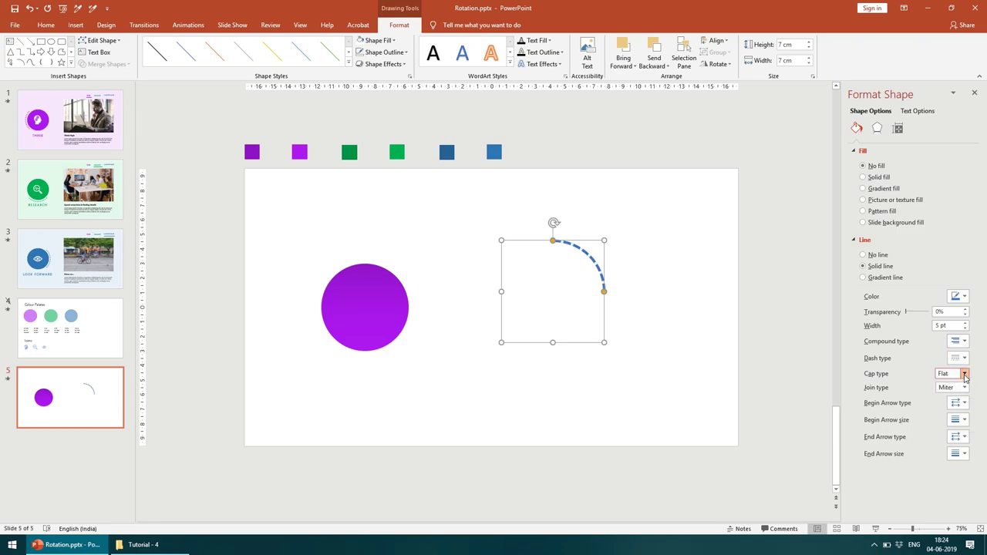
{"action": "left_click", "coordinate": [963, 373]}
{"action": "left_click", "coordinate": [961, 393]}
- Move the dashed arc onto the circle and rotate it to curve around its left side
{"action": "scroll", "coordinate": [593, 263], "scroll_direction": "up", "scroll_amount": 5}
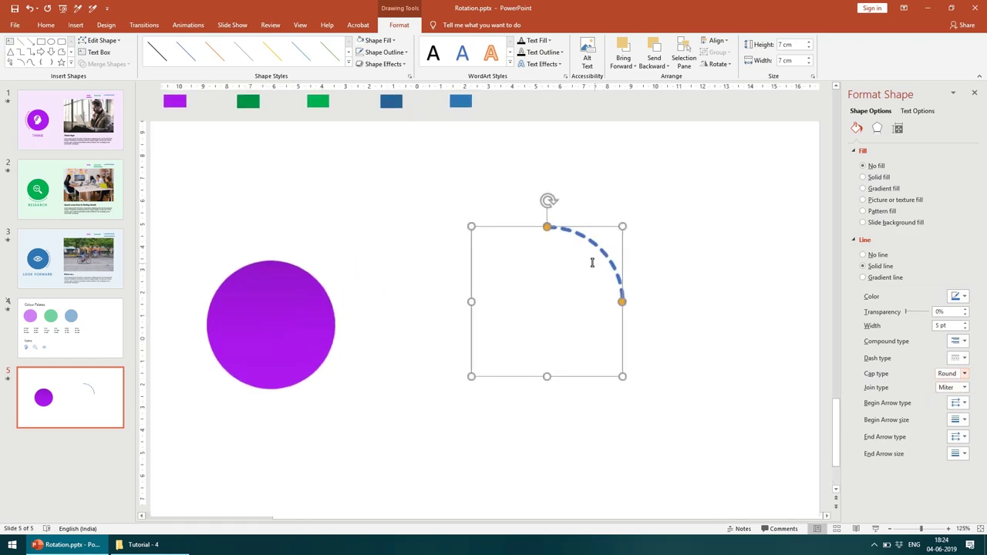
{"action": "scroll", "coordinate": [567, 239], "scroll_direction": "down", "scroll_amount": 3}
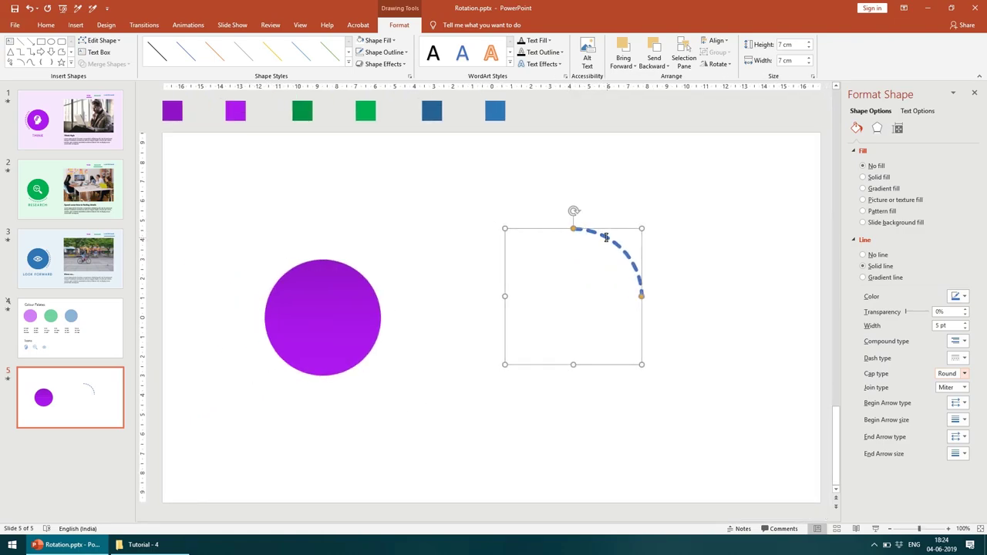
{"action": "left_click_drag", "start_coordinate": [615, 244], "coordinate": [367, 265]}
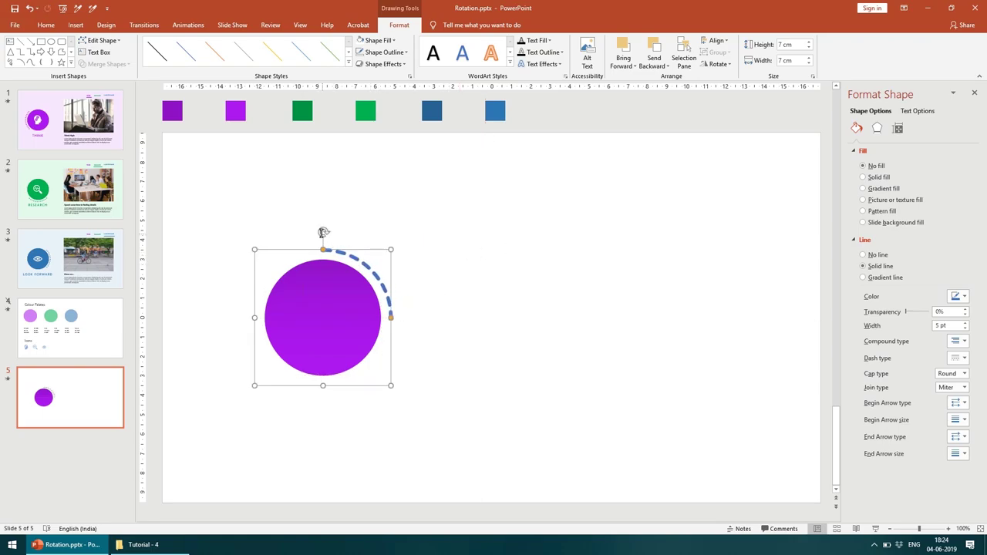
{"action": "left_click_drag", "start_coordinate": [323, 231], "coordinate": [229, 370]}
{"action": "left_click", "coordinate": [454, 397]}
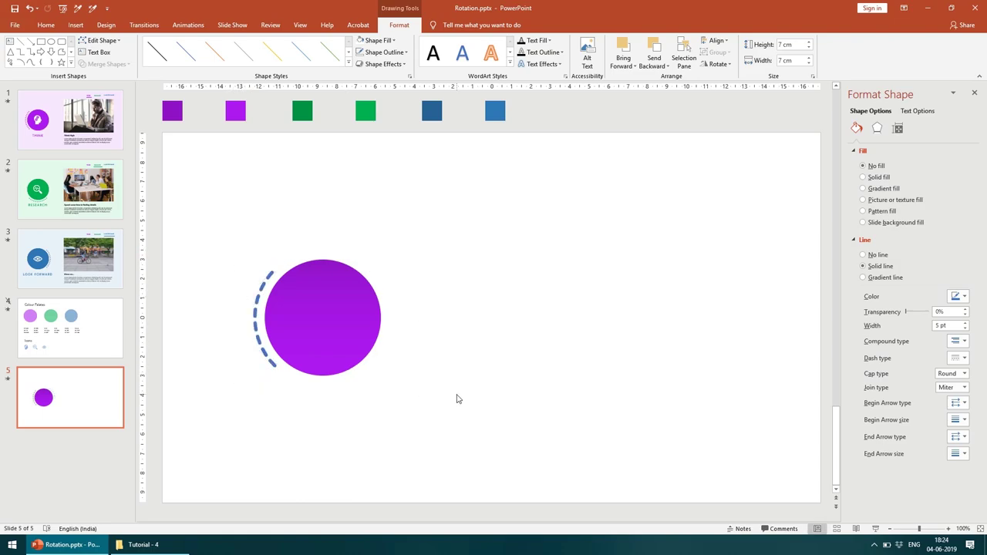
- Recolour the arc outline with the eyedropper from the second purple swatch
{"action": "left_click", "coordinate": [259, 286]}
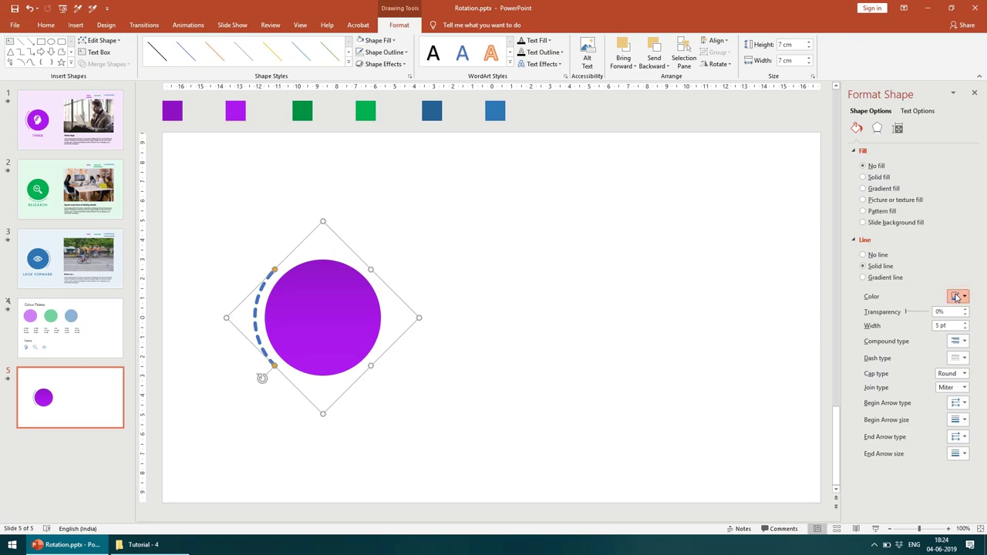
{"action": "left_click", "coordinate": [956, 298]}
{"action": "left_click", "coordinate": [924, 417]}
{"action": "left_click", "coordinate": [235, 111]}
{"action": "left_click", "coordinate": [246, 192]}
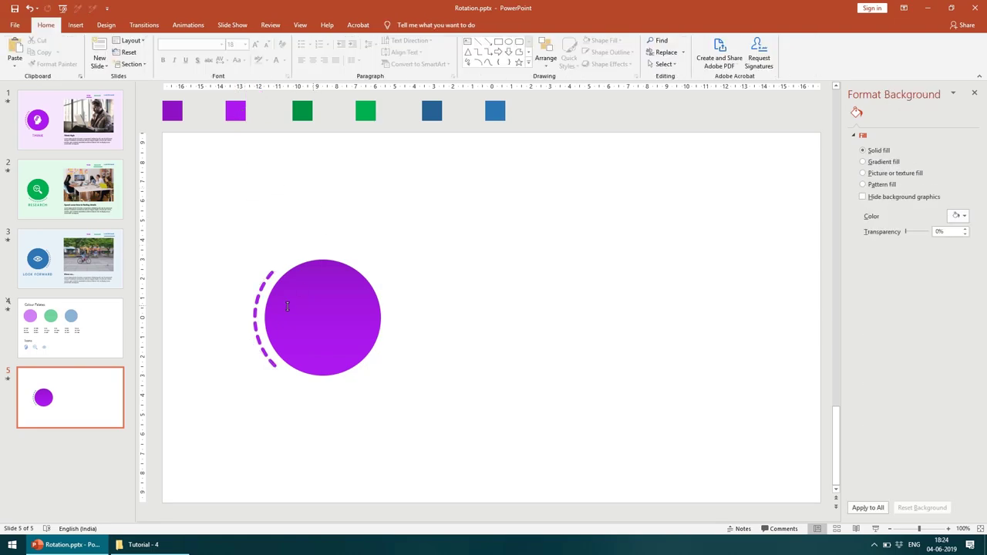
- Copy the head-with-gears icon onto slide 5, centre and enlarge it in the circle, and fill it white
{"action": "left_click", "coordinate": [104, 344]}
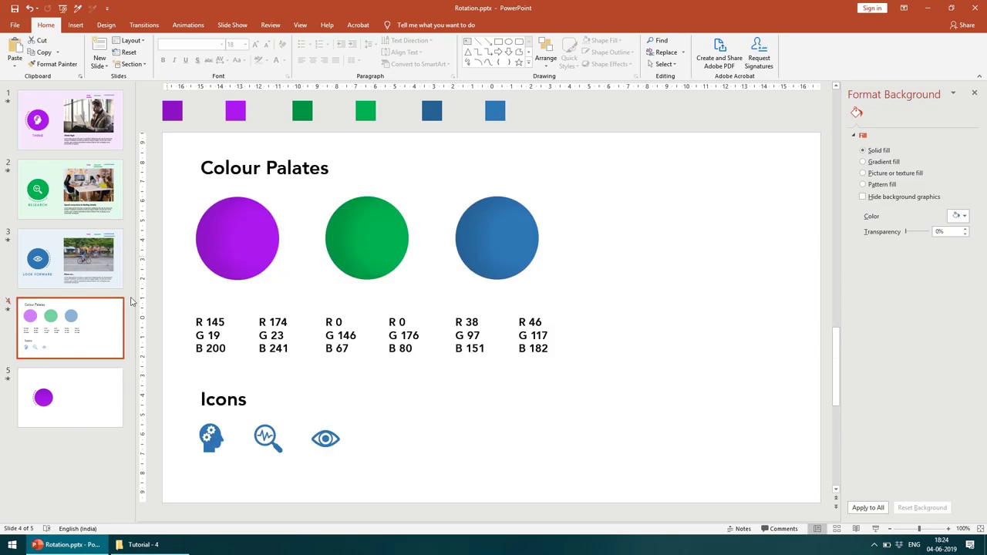
{"action": "left_click", "coordinate": [208, 444]}
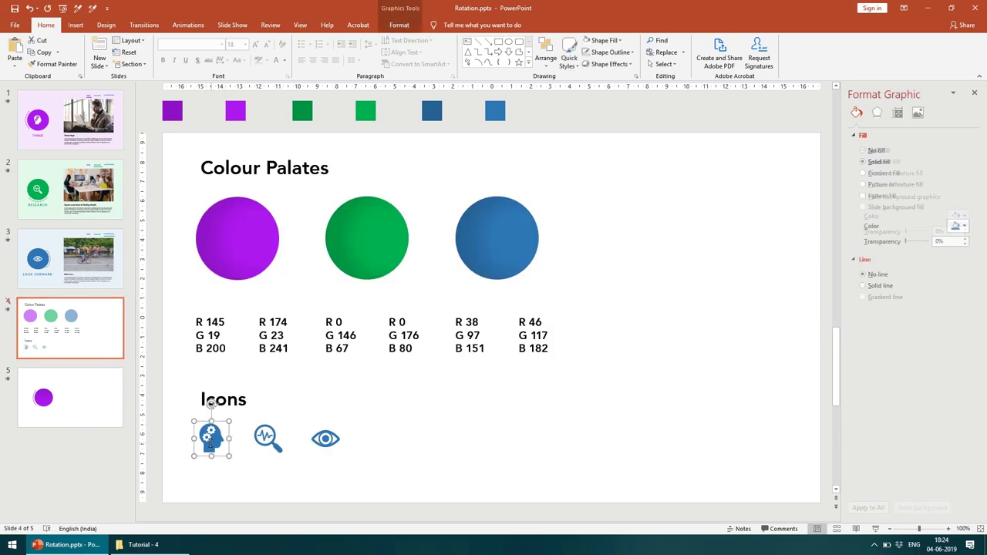
{"action": "left_click", "coordinate": [92, 402]}
{"action": "left_click", "coordinate": [273, 409]}
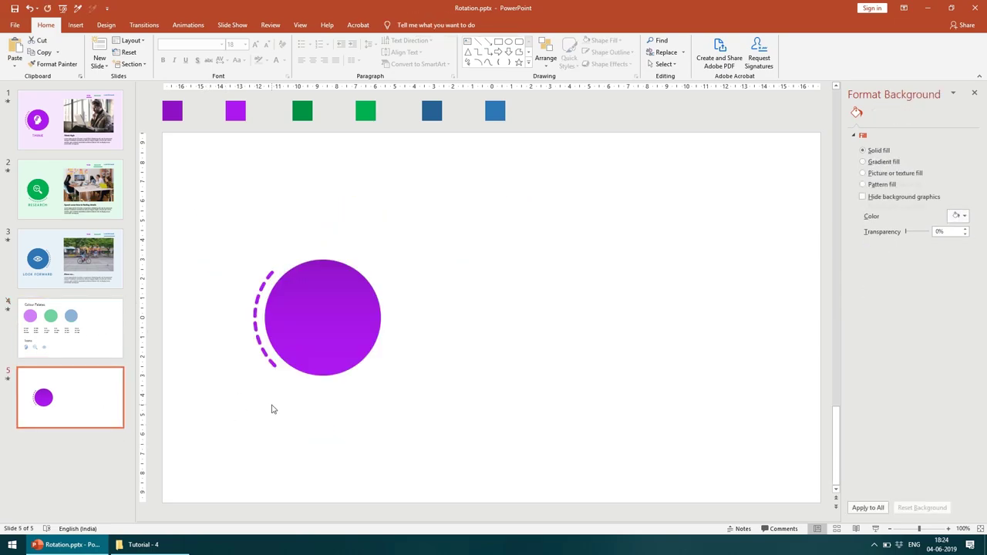
{"action": "key", "text": "ctrl+v"}
{"action": "left_click_drag", "start_coordinate": [205, 438], "coordinate": [323, 308]}
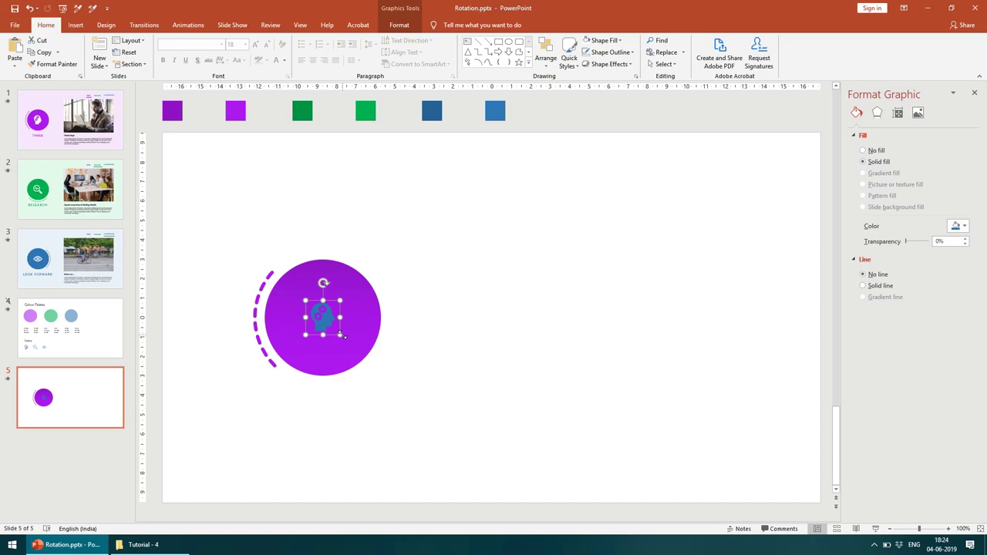
{"action": "left_click_drag", "start_coordinate": [340, 335], "coordinate": [351, 347]}
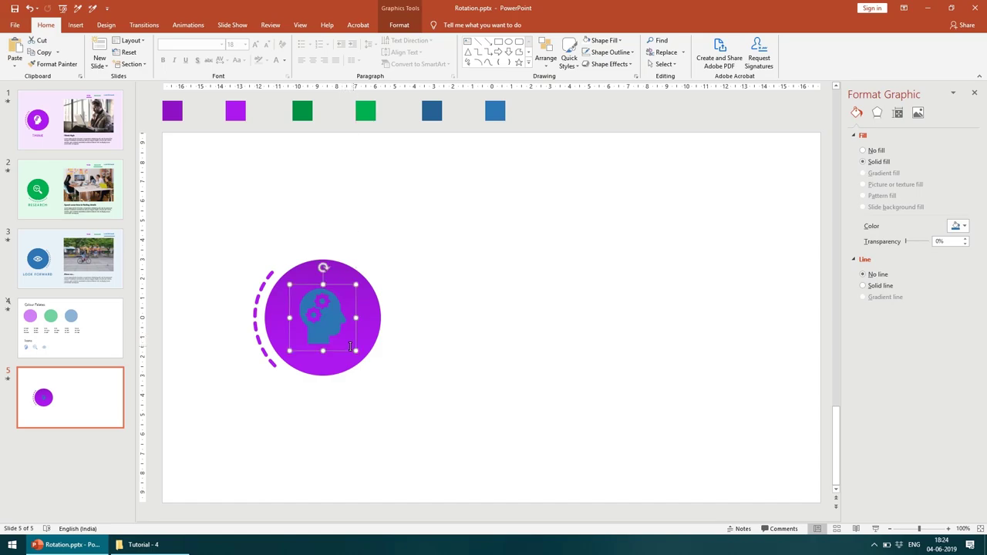
{"action": "left_click", "coordinate": [602, 40]}
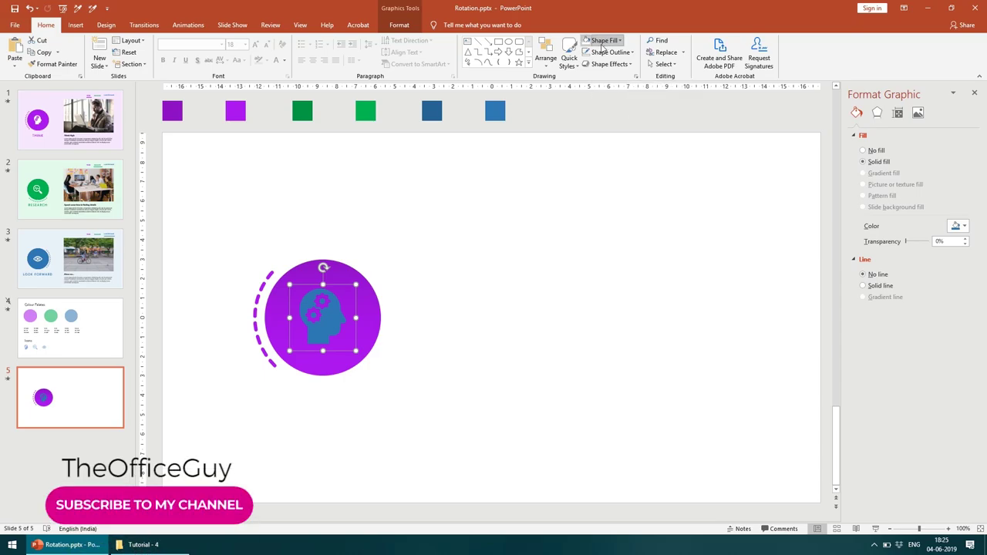
{"action": "left_click", "coordinate": [594, 64]}
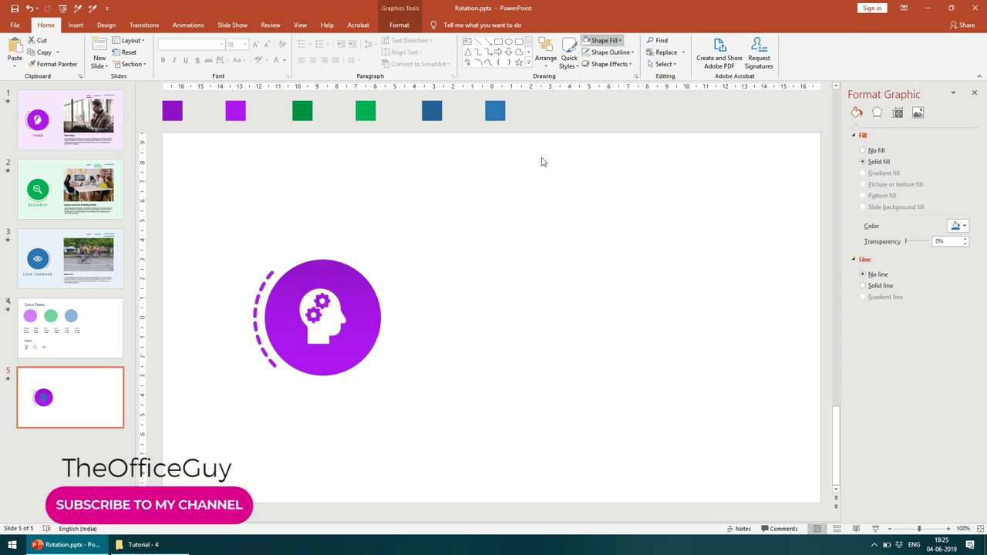
{"action": "left_click", "coordinate": [498, 259]}
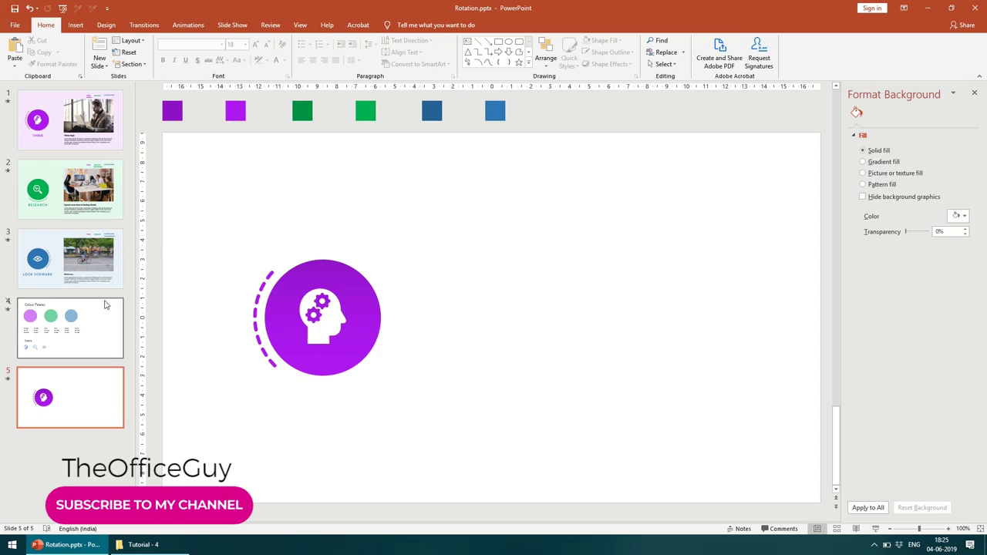
- Copy slide 1's photo, Think High title and body text onto slide 5
{"action": "left_click", "coordinate": [93, 123]}
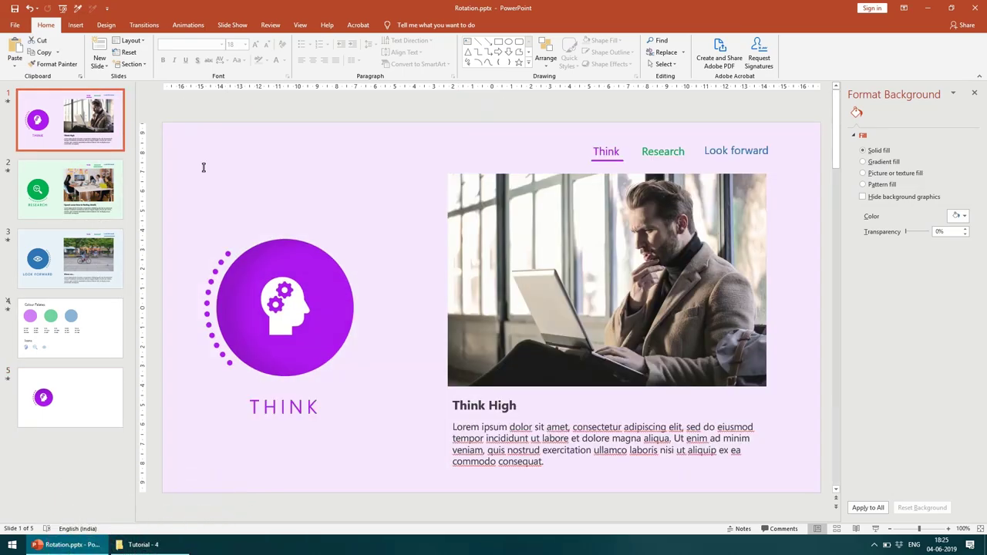
{"action": "left_click", "coordinate": [598, 242]}
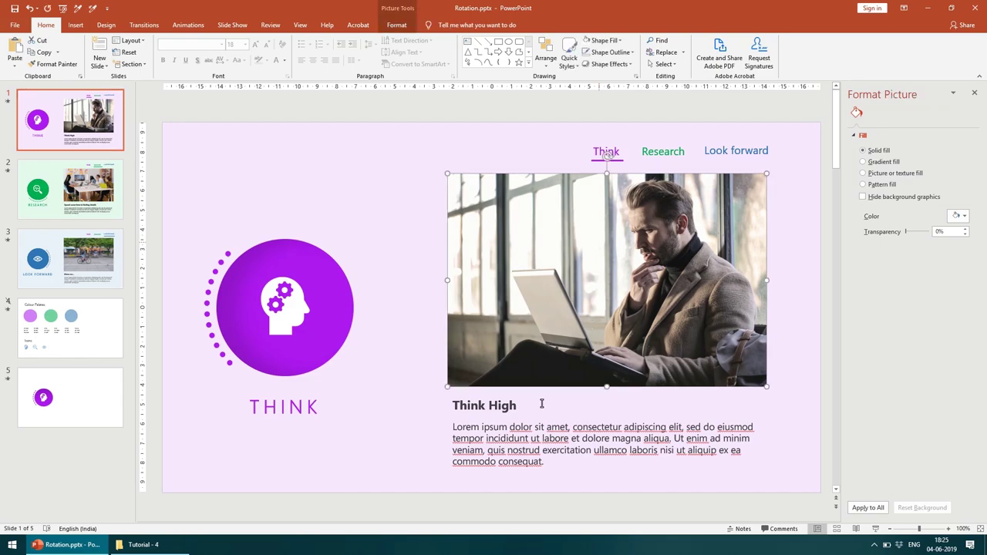
{"action": "left_click", "coordinate": [491, 407], "text": "shift"}
{"action": "left_click", "coordinate": [505, 437], "text": "shift"}
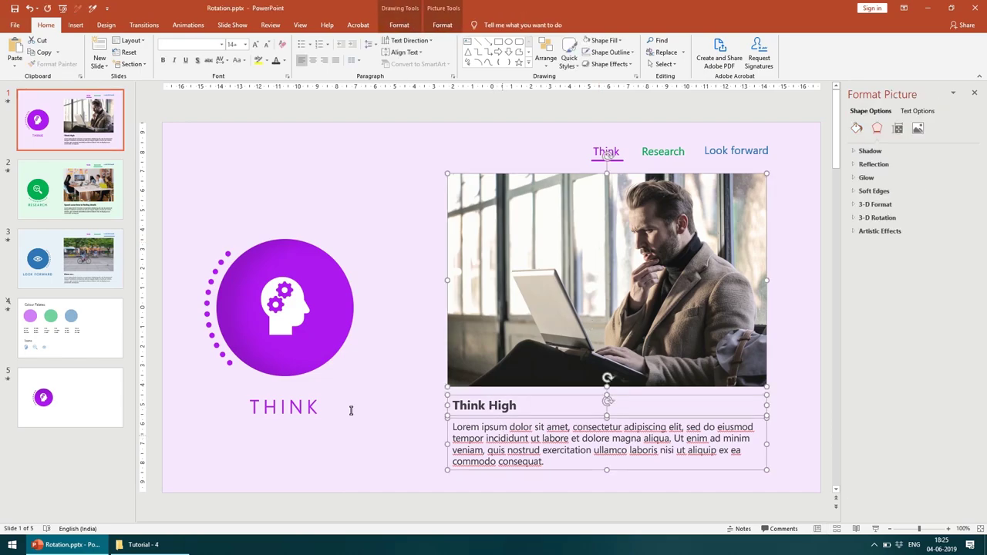
{"action": "left_click", "coordinate": [111, 405]}
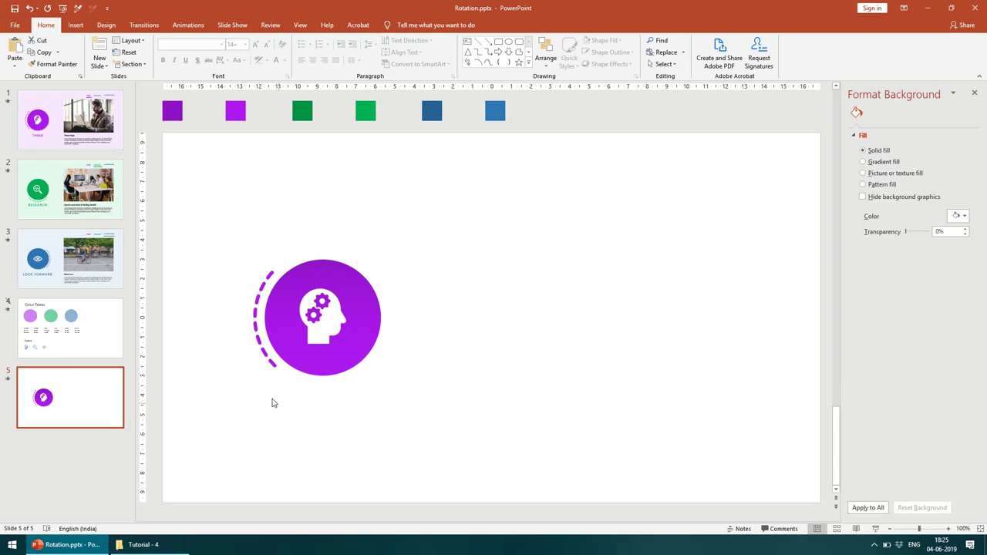
{"action": "key", "text": "ctrl+v"}
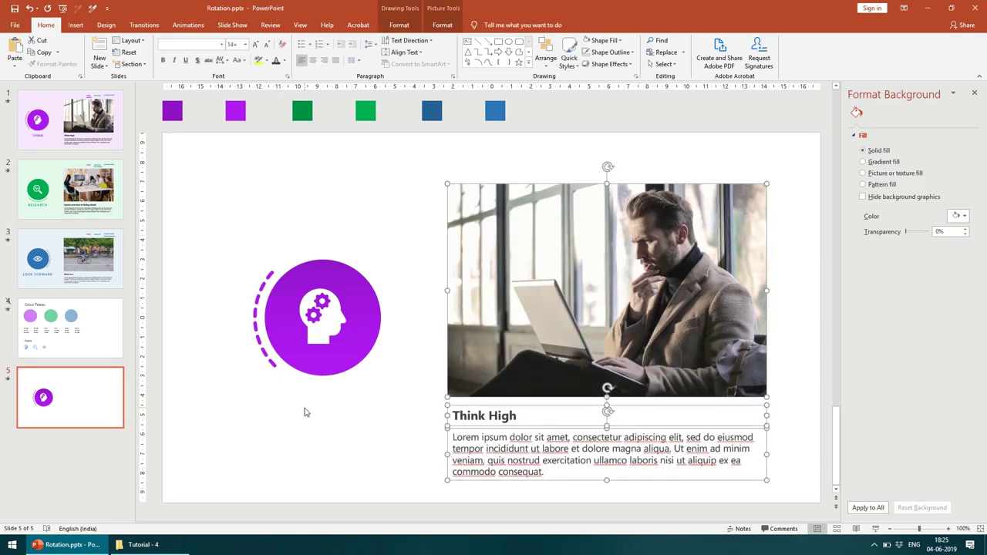
{"action": "left_click", "coordinate": [409, 237]}
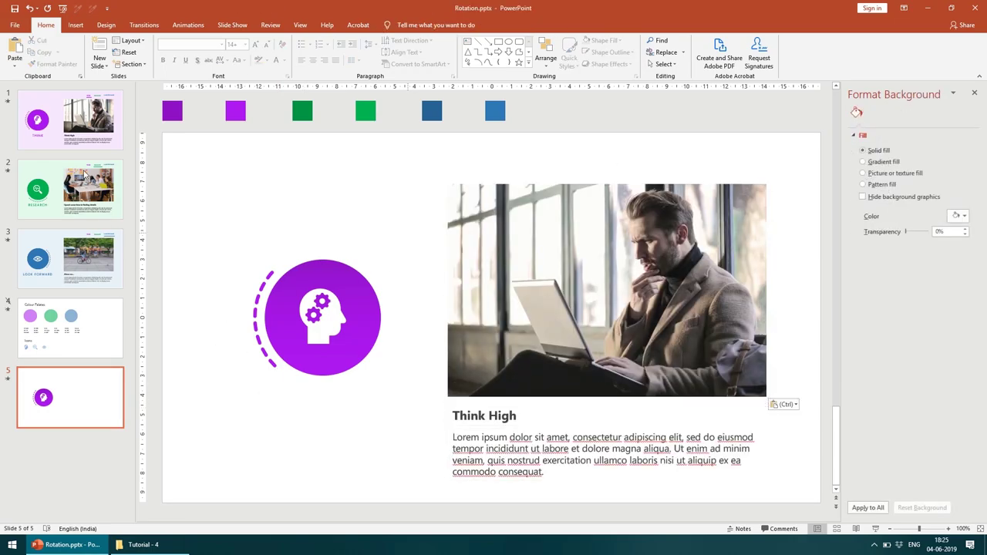
- Copy the THINK label from slide 1 and place it under slide 5's circle
{"action": "key", "text": "Home"}
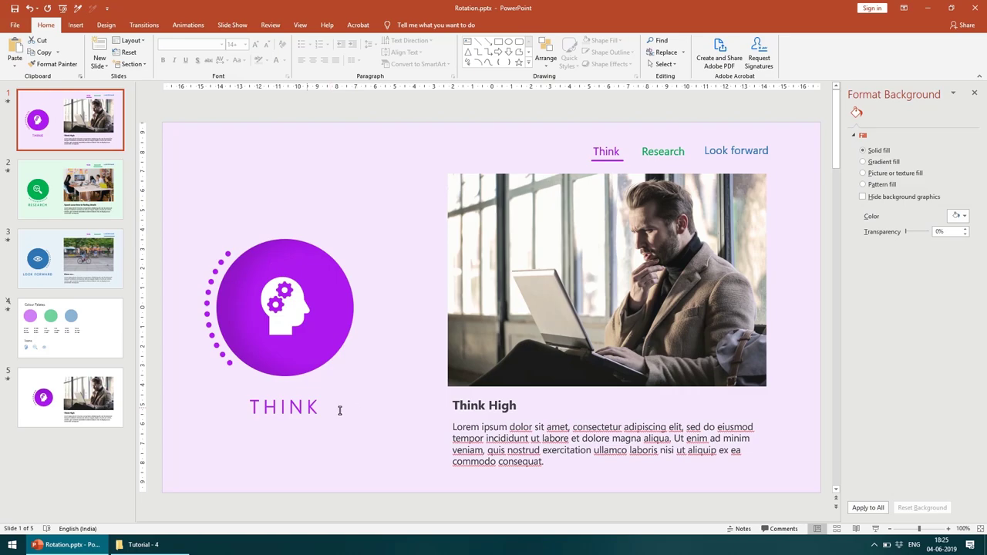
{"action": "left_click", "coordinate": [339, 410]}
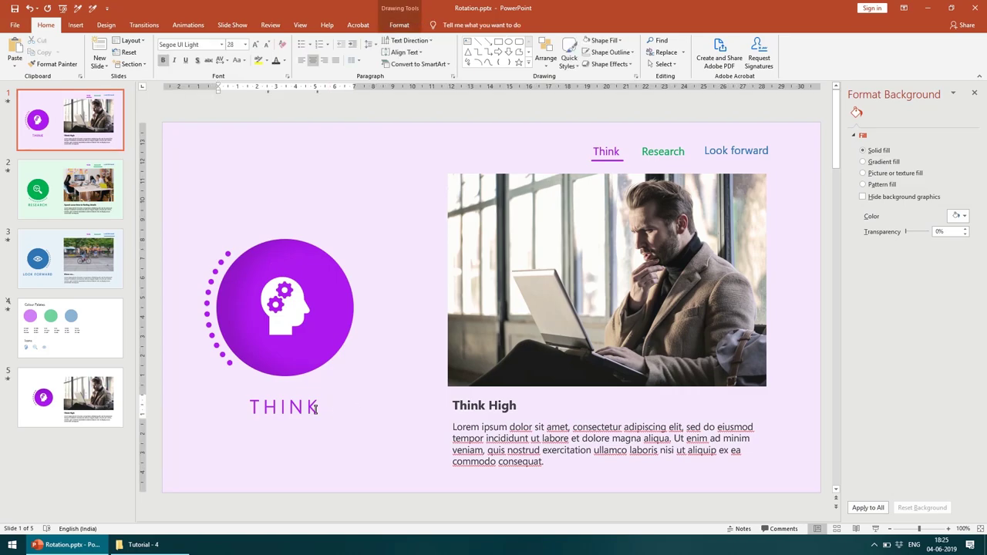
{"action": "left_click", "coordinate": [322, 393]}
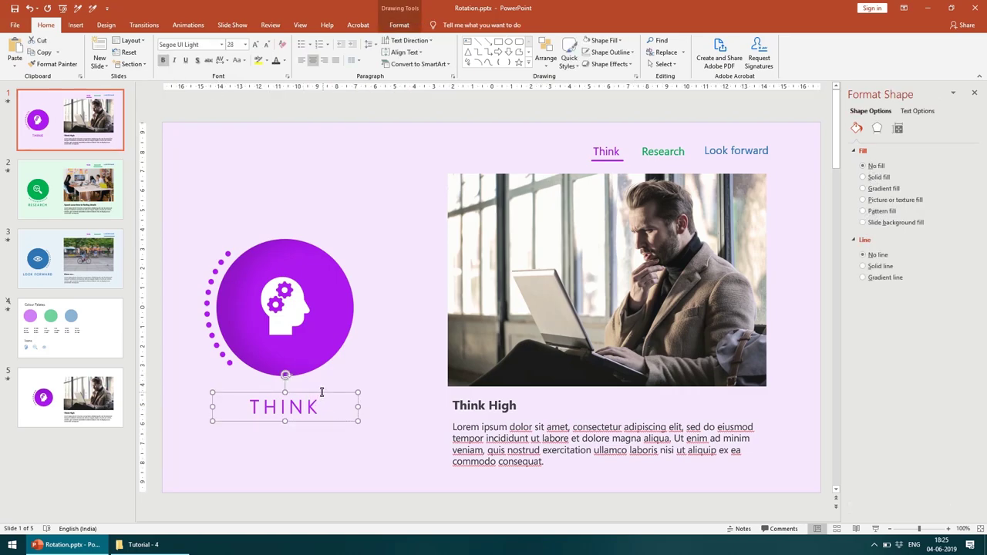
{"action": "left_click", "coordinate": [108, 395]}
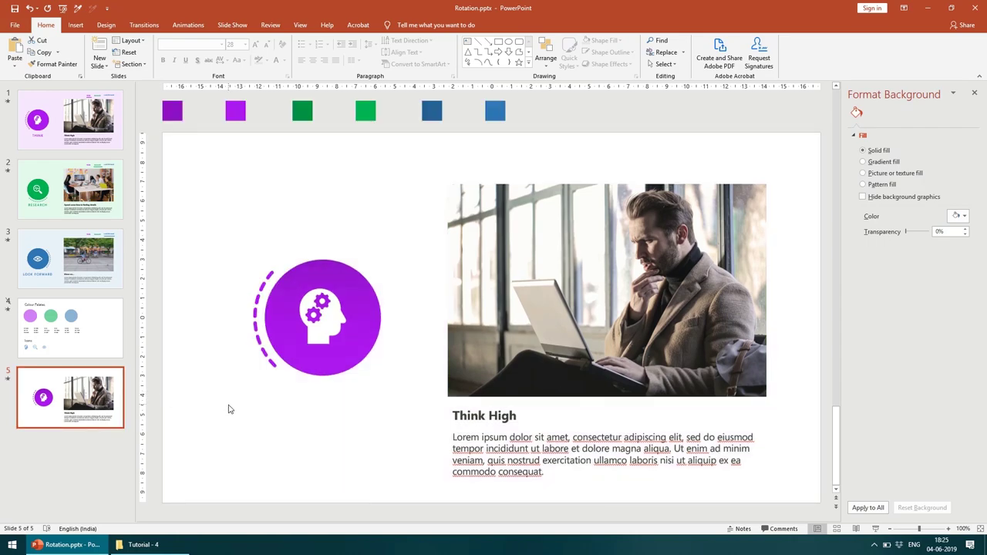
{"action": "key", "text": "ctrl+v"}
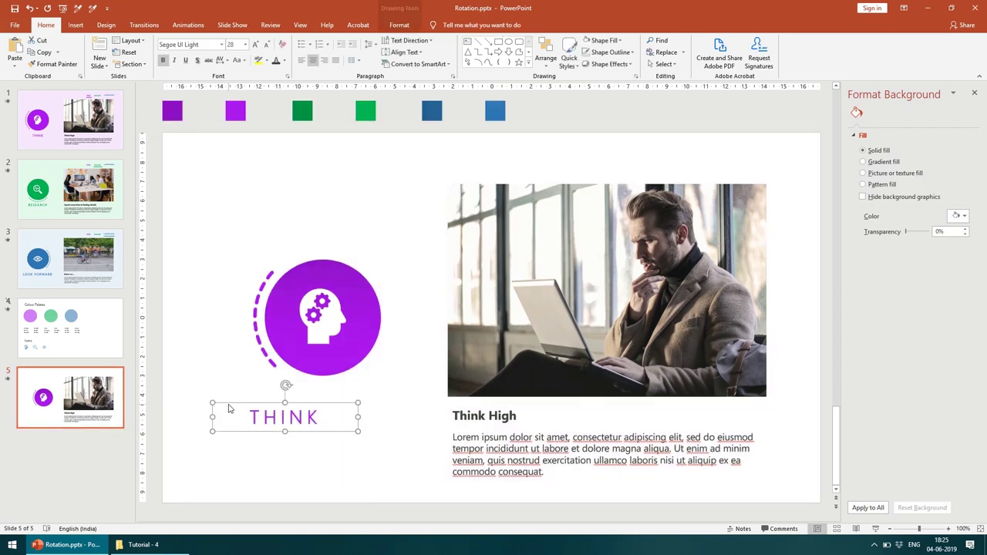
{"action": "left_click_drag", "start_coordinate": [309, 407], "coordinate": [306, 400]}
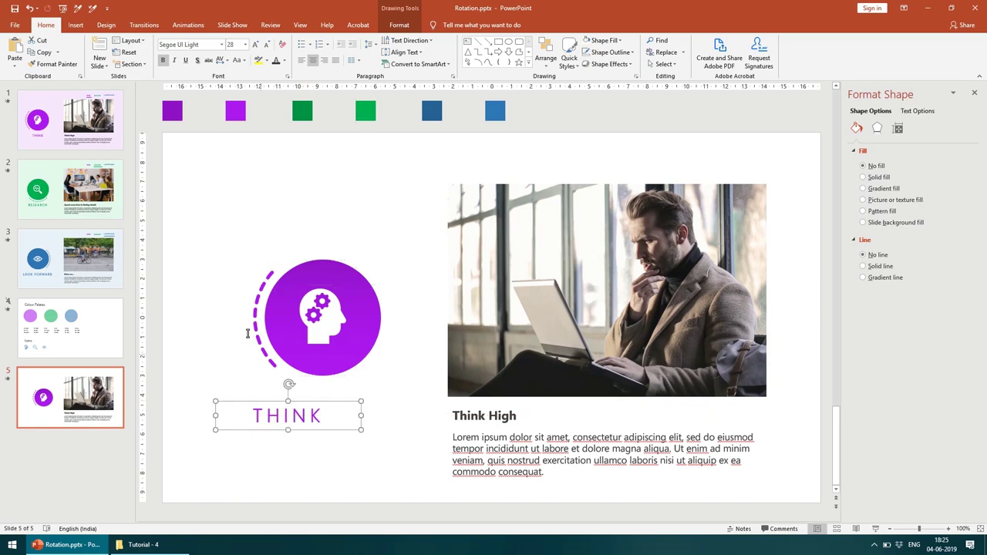
- Select the circle, icon and dashed arc together and move them left
{"action": "left_click_drag", "start_coordinate": [209, 226], "coordinate": [402, 394]}
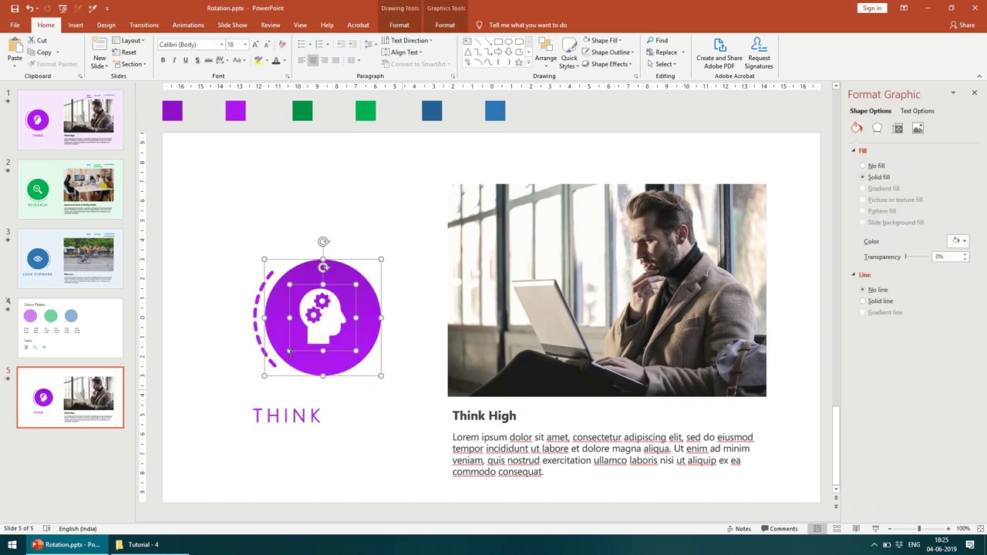
{"action": "left_click", "coordinate": [255, 309], "text": "shift"}
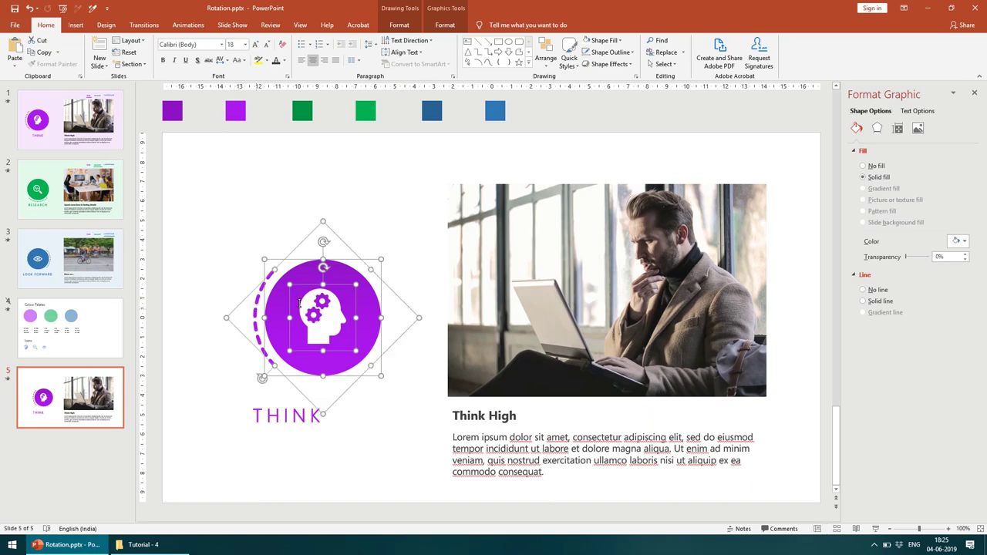
{"action": "left_click_drag", "start_coordinate": [329, 314], "coordinate": [299, 309]}
- Align the THINK label on the guide just beneath the circle logo
{"action": "left_click", "coordinate": [314, 414]}
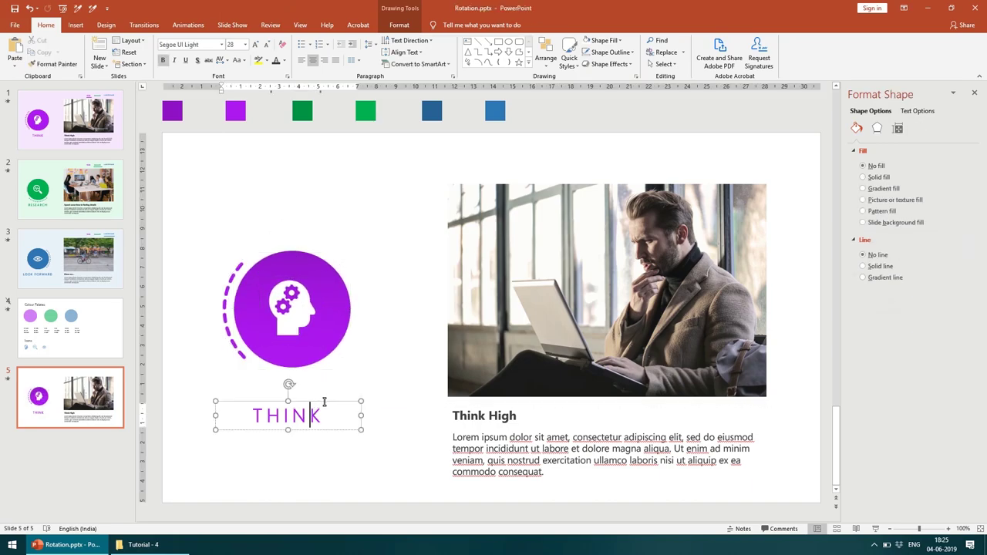
{"action": "left_click_drag", "start_coordinate": [322, 403], "coordinate": [323, 383]}
{"action": "left_click", "coordinate": [352, 440]}
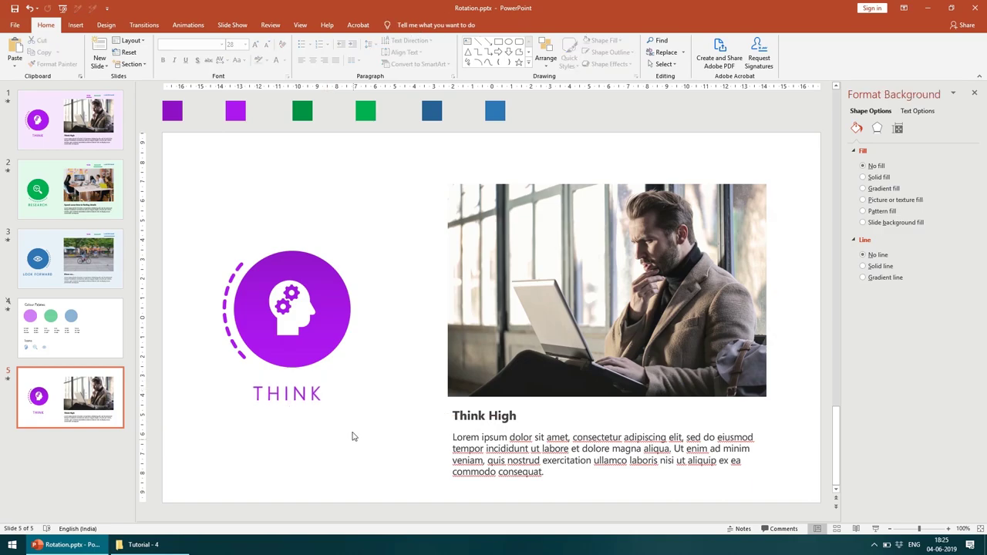
{"action": "left_click", "coordinate": [319, 399]}
{"action": "left_click", "coordinate": [319, 407]}
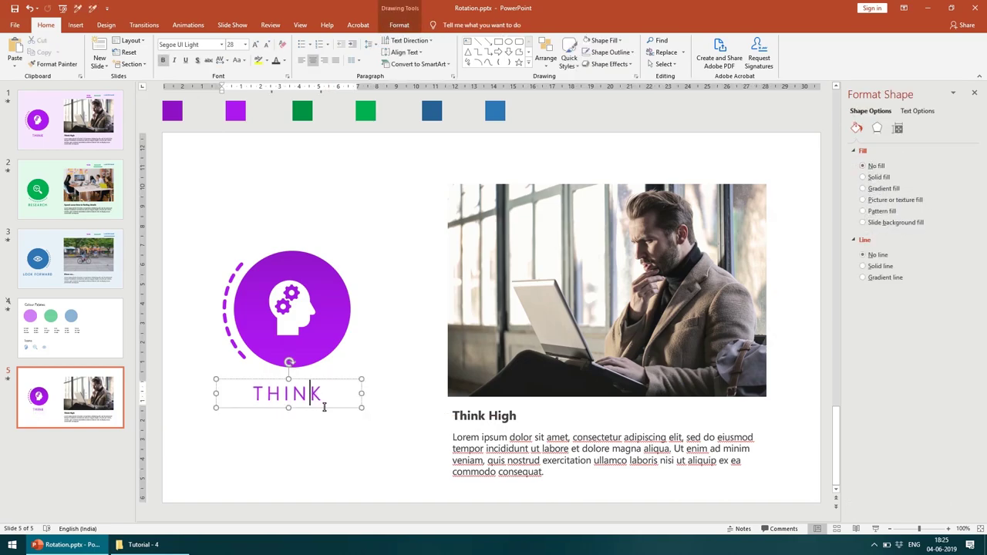
{"action": "left_click_drag", "start_coordinate": [324, 408], "coordinate": [323, 418]}
{"action": "left_click", "coordinate": [332, 467]}
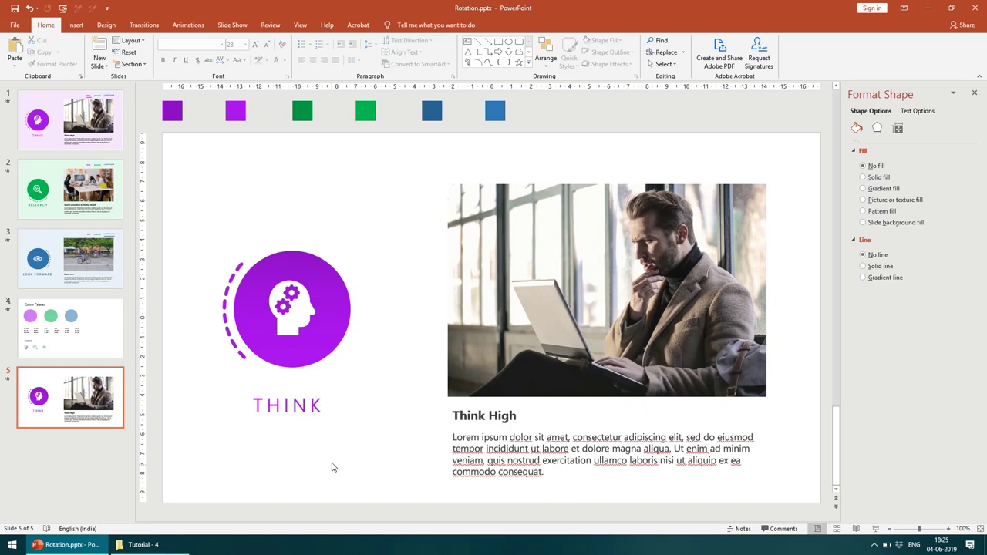
{"action": "left_click", "coordinate": [80, 115]}
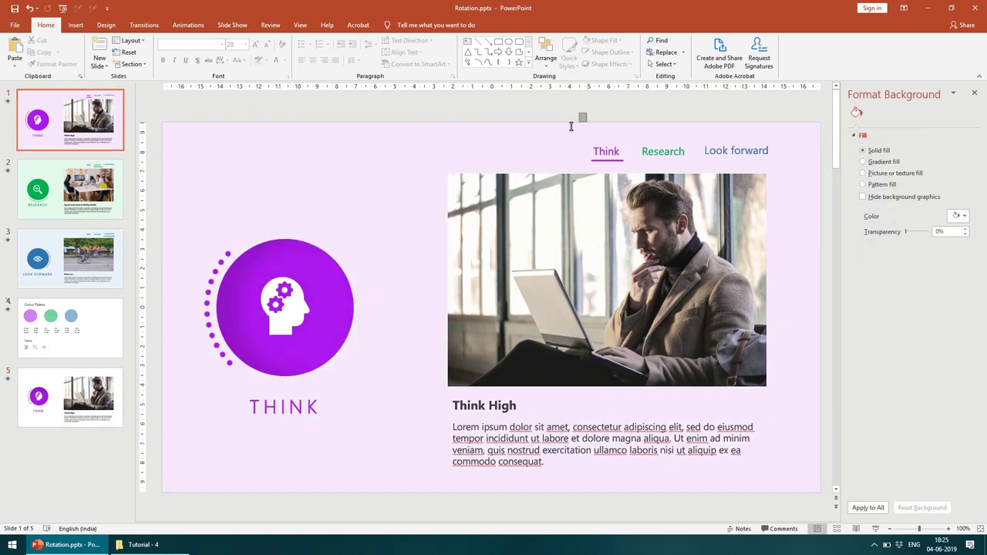
- Copy the Think, Research and Look forward links from slide 1 and paste them onto slide 5
{"action": "left_click_drag", "start_coordinate": [579, 113], "coordinate": [792, 159]}
{"action": "left_click_drag", "start_coordinate": [575, 110], "coordinate": [781, 185]}
{"action": "left_click", "coordinate": [607, 149], "text": "shift"}
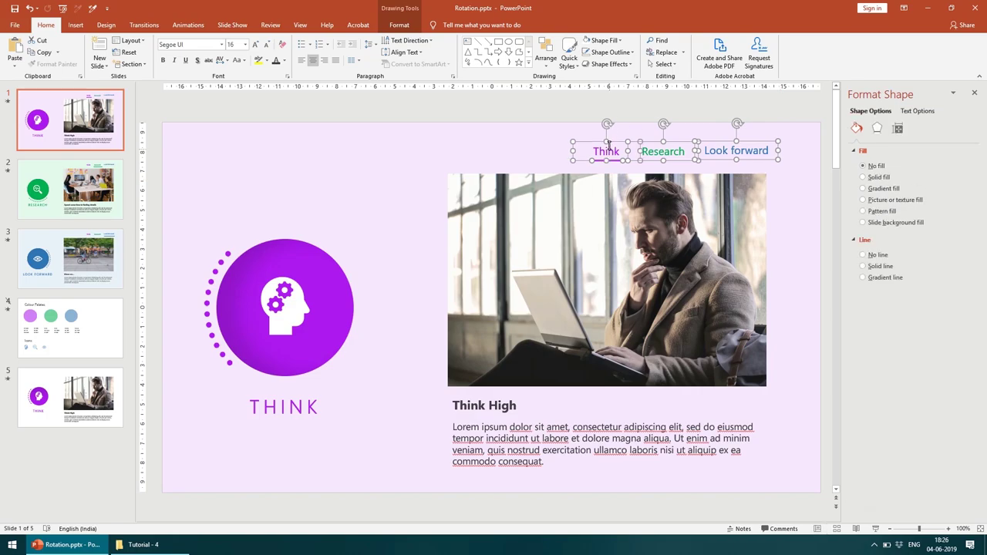
{"action": "left_click", "coordinate": [93, 395]}
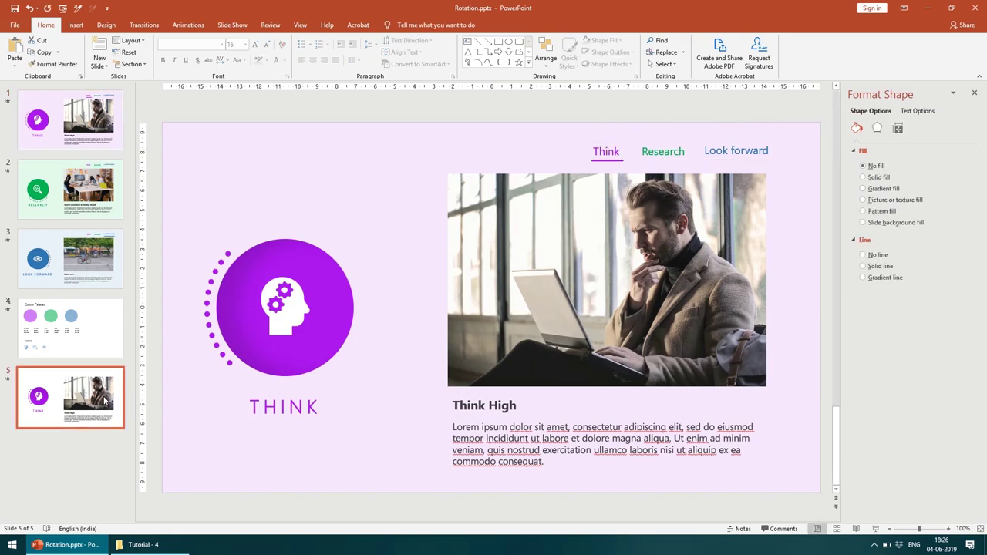
{"action": "key", "text": "ctrl+v"}
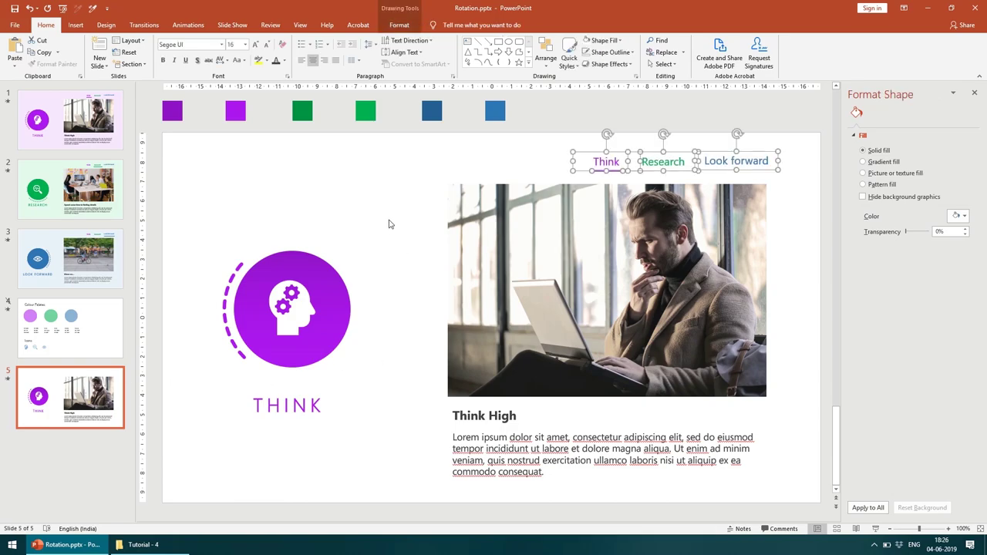
{"action": "left_click", "coordinate": [387, 220]}
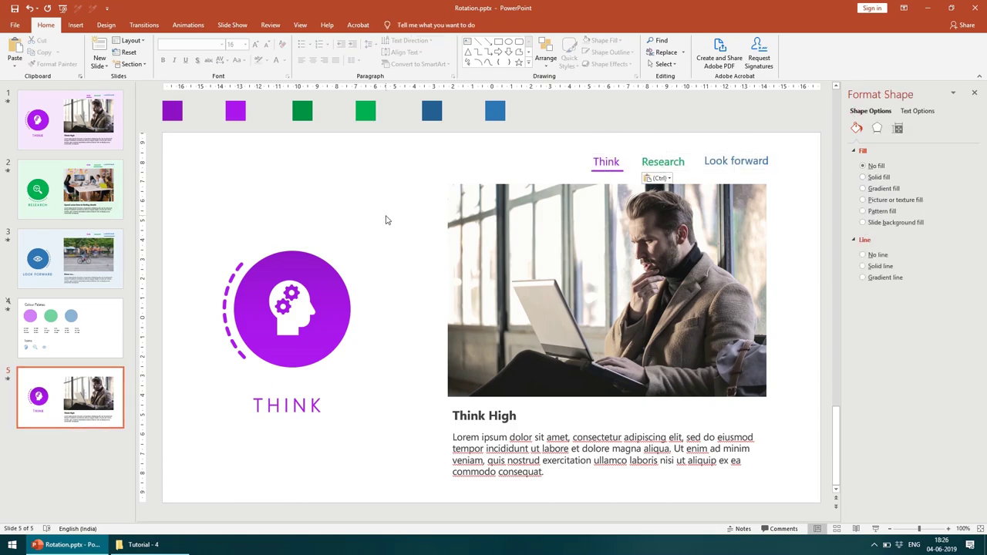
- Duplicate slide 5 from the slide list so an identical slide 6 follows it
{"action": "left_click", "coordinate": [608, 170]}
{"action": "scroll", "coordinate": [608, 170], "scroll_direction": "up", "scroll_amount": 10}
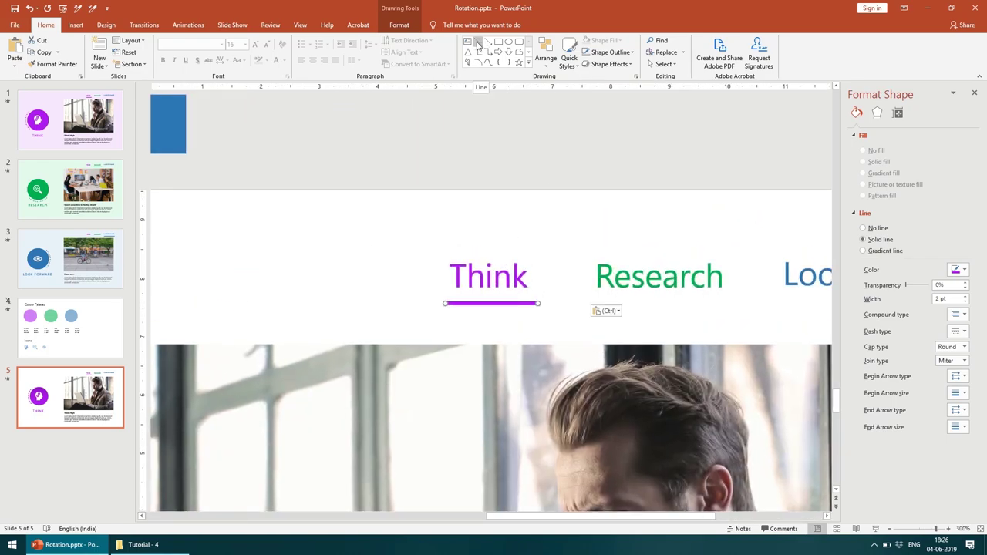
{"action": "scroll", "coordinate": [506, 291], "scroll_direction": "down", "scroll_amount": 10}
{"action": "scroll", "coordinate": [506, 290], "scroll_direction": "down", "scroll_amount": 10}
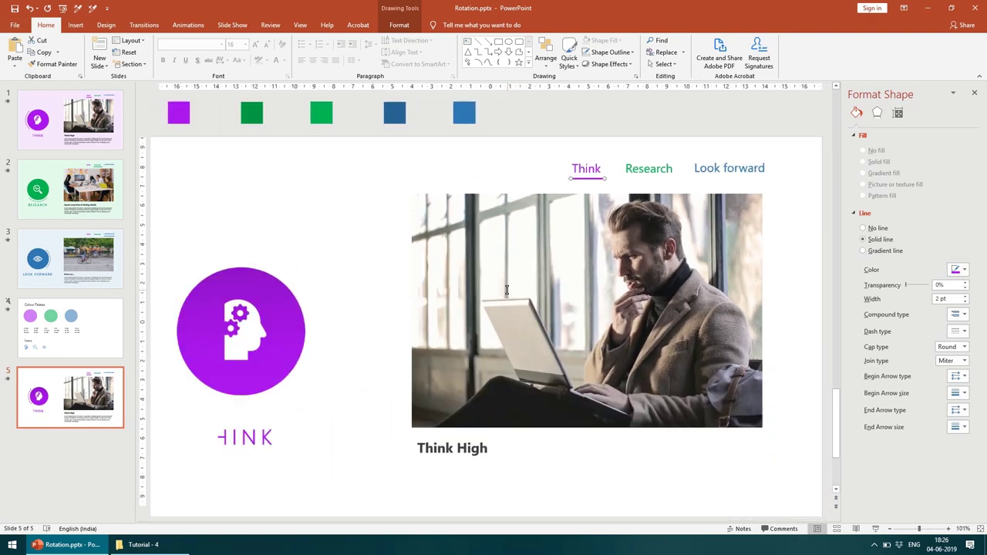
{"action": "left_click", "coordinate": [86, 415]}
{"action": "right_click", "coordinate": [90, 408]}
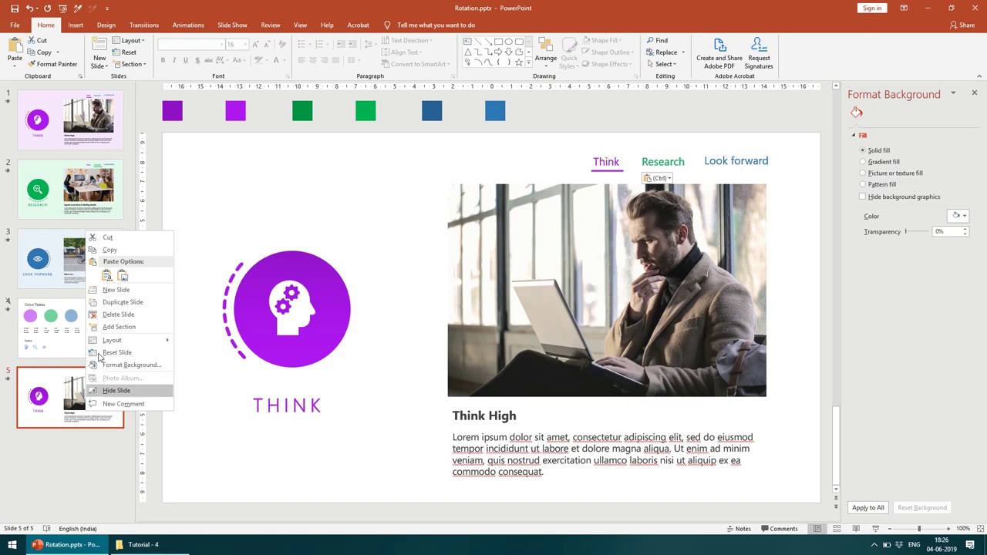
{"action": "left_click", "coordinate": [117, 305]}
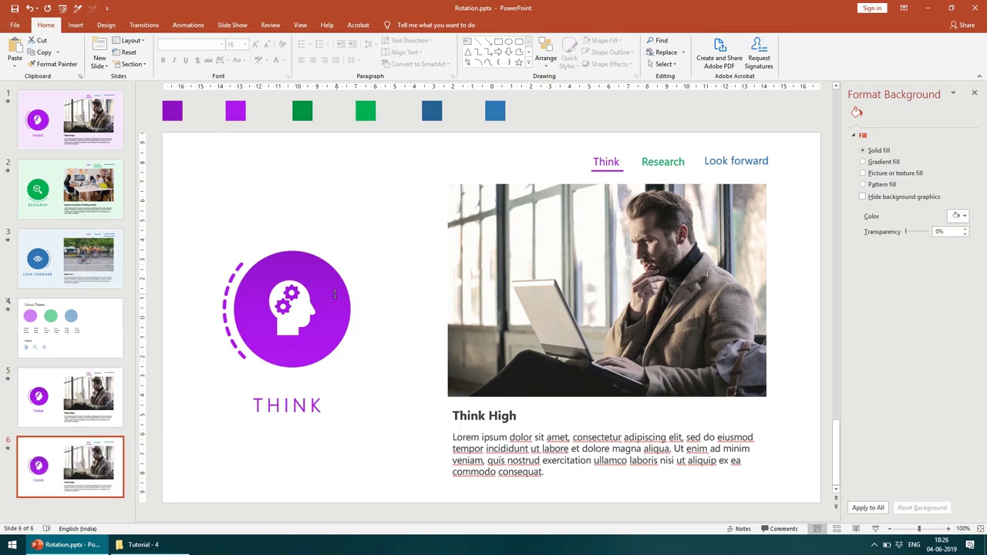
- Apply the Morph transition to slides 5 and 6 together, then open slide 6
{"action": "left_click", "coordinate": [93, 397]}
{"action": "left_click", "coordinate": [92, 460], "text": "shift"}
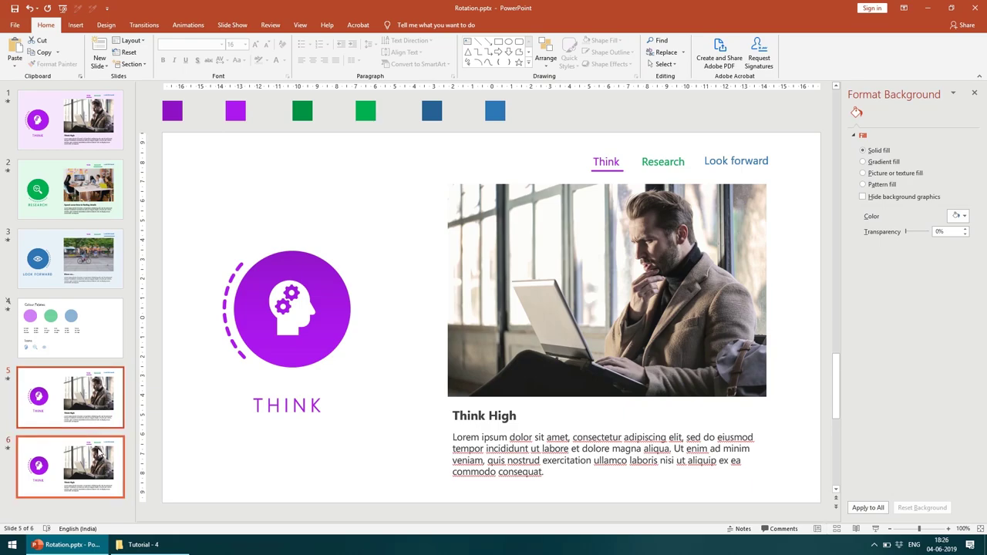
{"action": "left_click", "coordinate": [144, 25]}
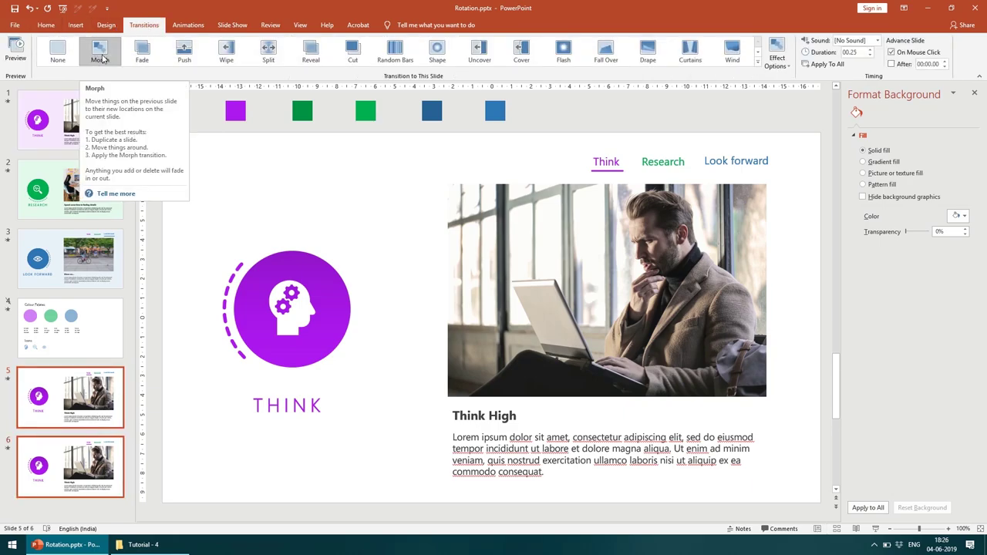
{"action": "left_click", "coordinate": [59, 396]}
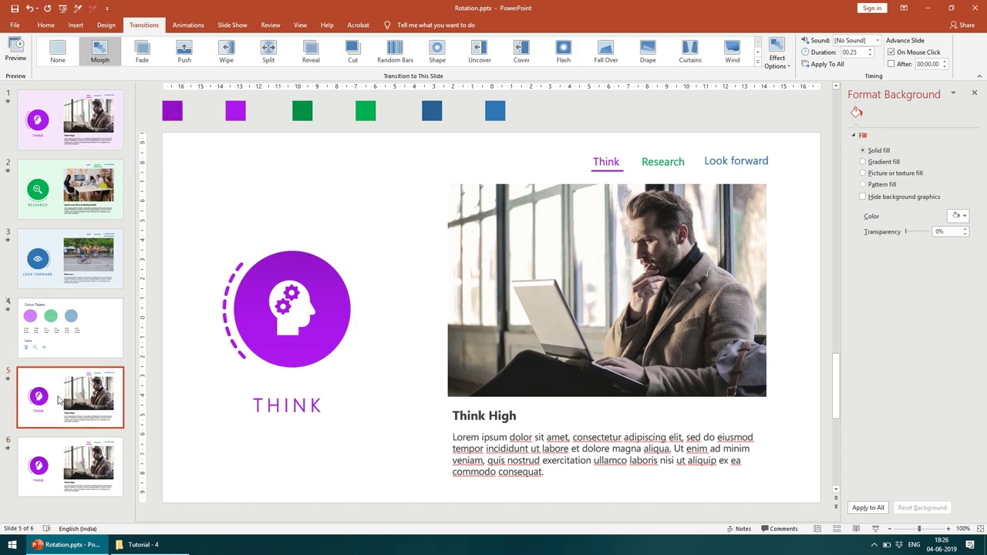
{"action": "left_click", "coordinate": [108, 470]}
- Eyedrop the light and dark green swatches into the circle's two gradient stops on slide 6
{"action": "left_click", "coordinate": [306, 346]}
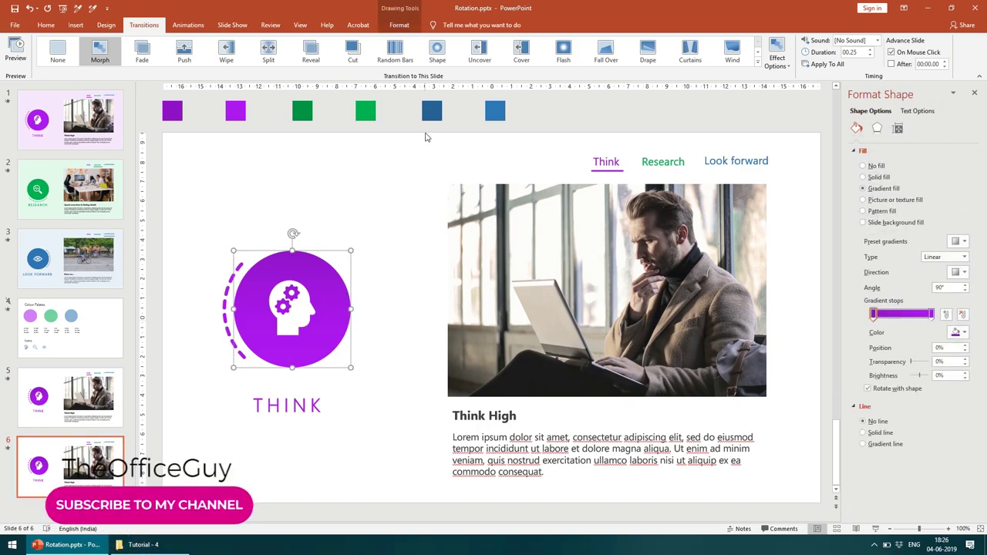
{"action": "left_click", "coordinate": [959, 332]}
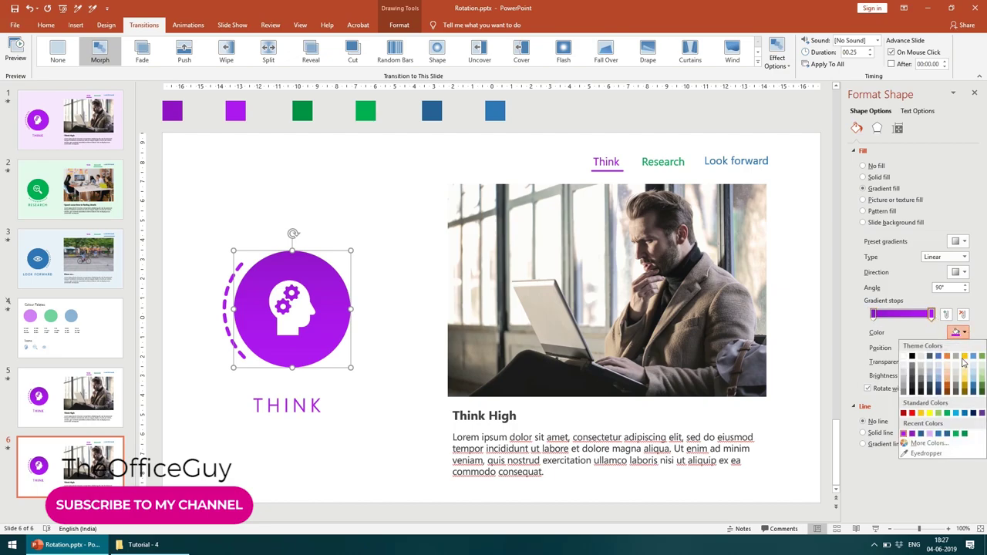
{"action": "left_click", "coordinate": [948, 455]}
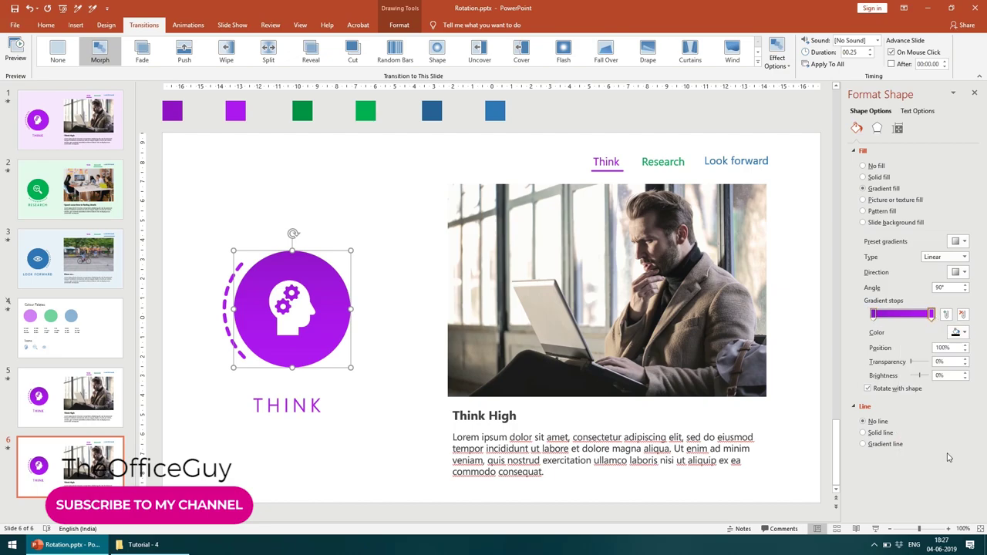
{"action": "left_click", "coordinate": [371, 109]}
{"action": "left_click", "coordinate": [376, 251]}
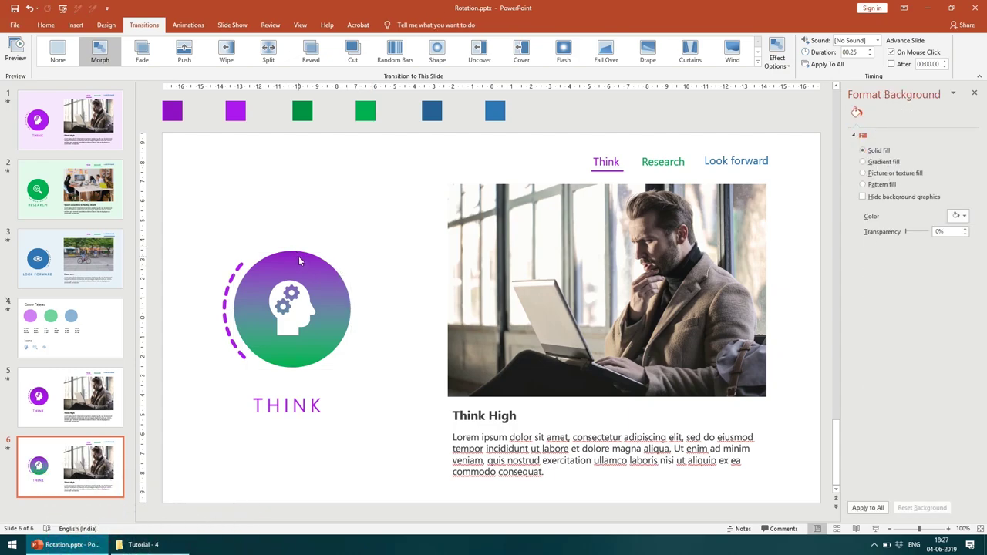
{"action": "left_click", "coordinate": [299, 260]}
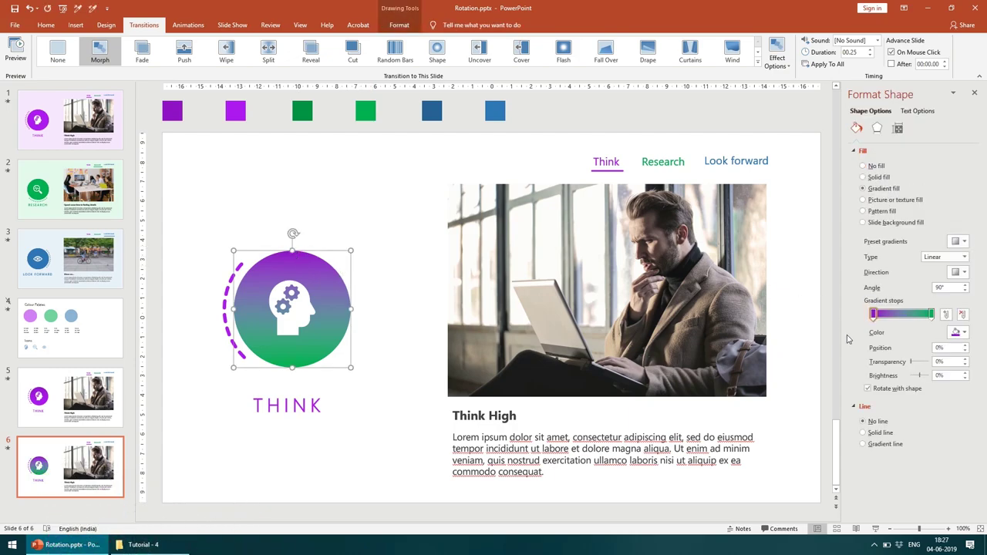
{"action": "left_click", "coordinate": [959, 332]}
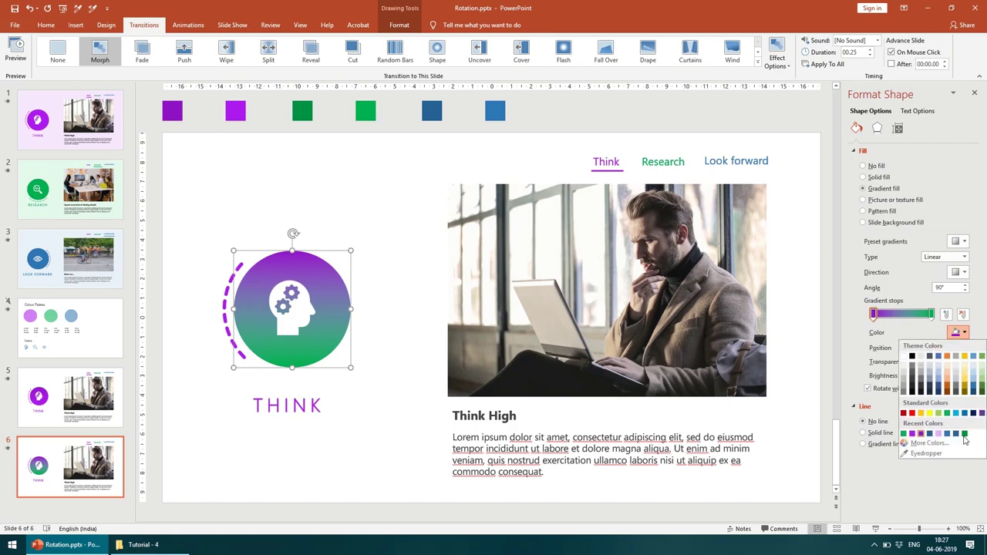
{"action": "left_click", "coordinate": [927, 453]}
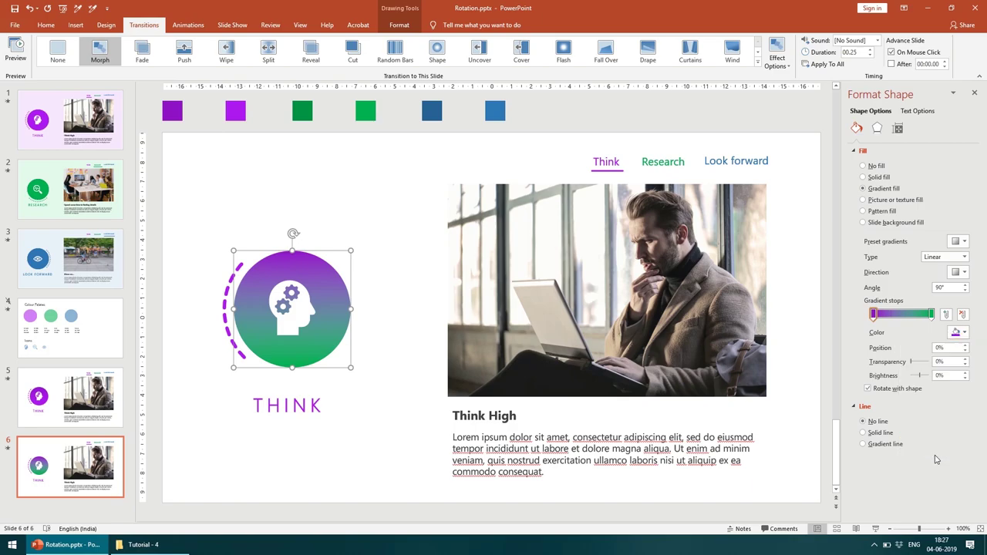
{"action": "left_click", "coordinate": [302, 114]}
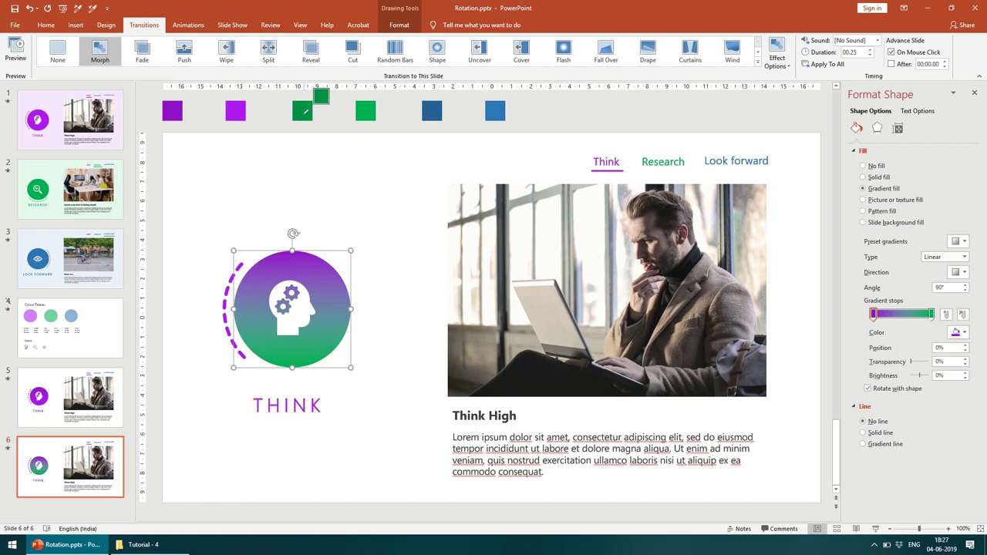
- Change the dashed arc's line colour on slide 6 to the recent green
{"action": "left_click", "coordinate": [234, 242]}
{"action": "left_click", "coordinate": [241, 270]}
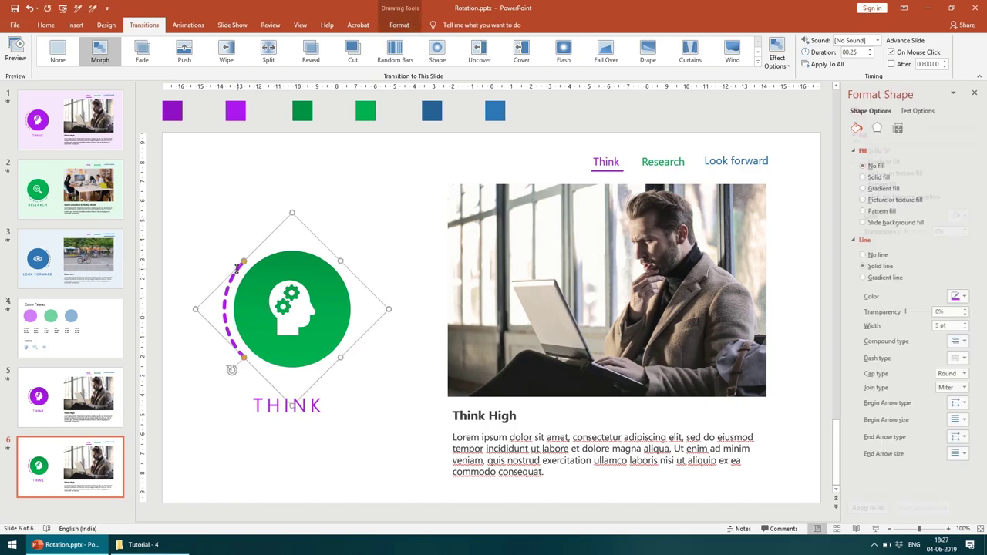
{"action": "left_click", "coordinate": [964, 297]}
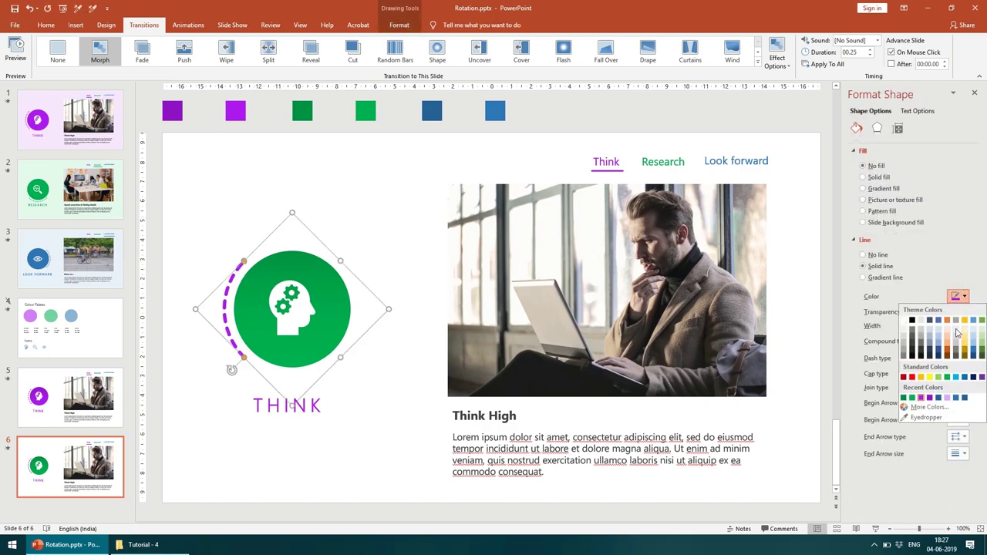
{"action": "left_click", "coordinate": [911, 397]}
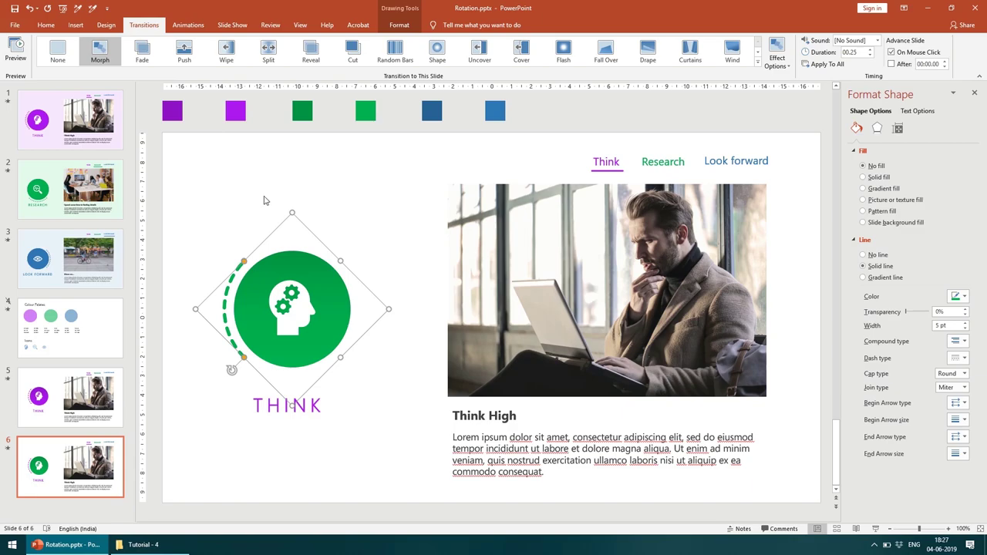
- Rotate the dashed arc so it curves beneath the circle, just above THINK
{"action": "left_click_drag", "start_coordinate": [239, 371], "coordinate": [343, 388]}
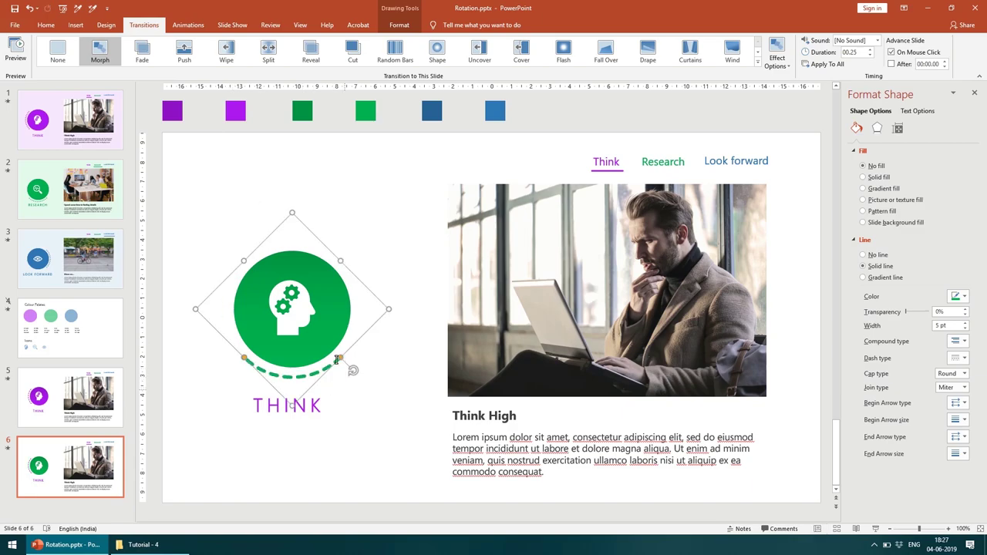
{"action": "left_click", "coordinate": [391, 215]}
{"action": "left_click", "coordinate": [300, 409]}
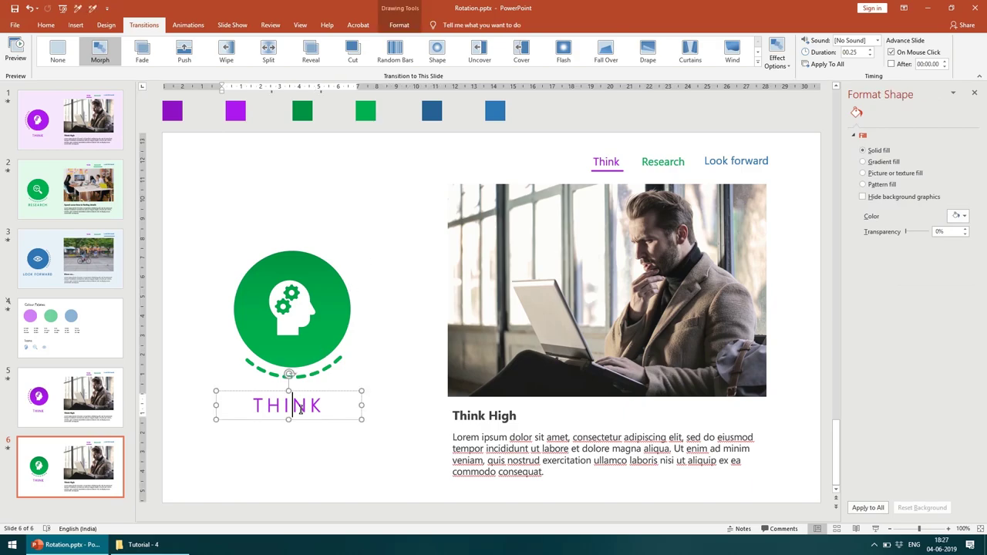
- Select and copy the word RESEARCH from the label on slide 2
{"action": "left_click", "coordinate": [245, 409]}
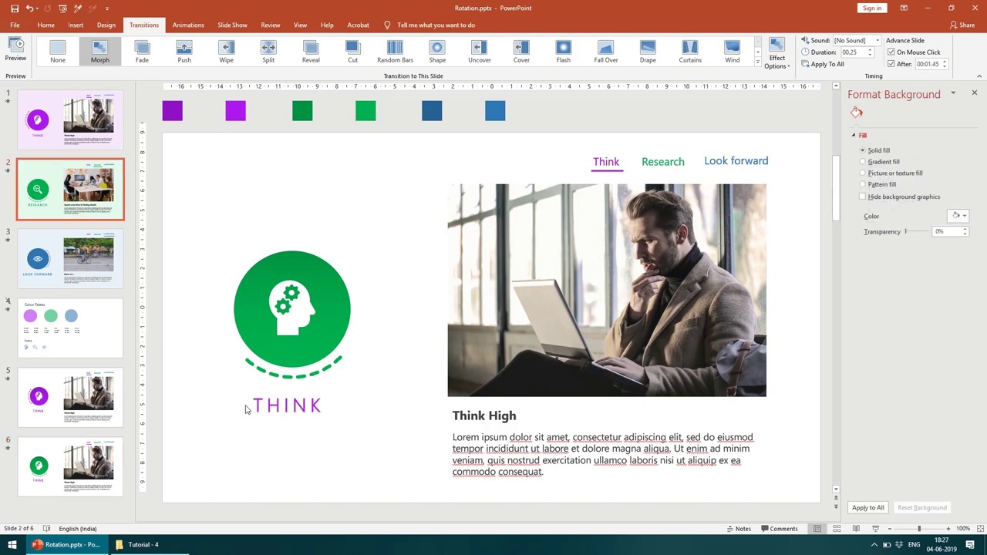
{"action": "left_click", "coordinate": [107, 209]}
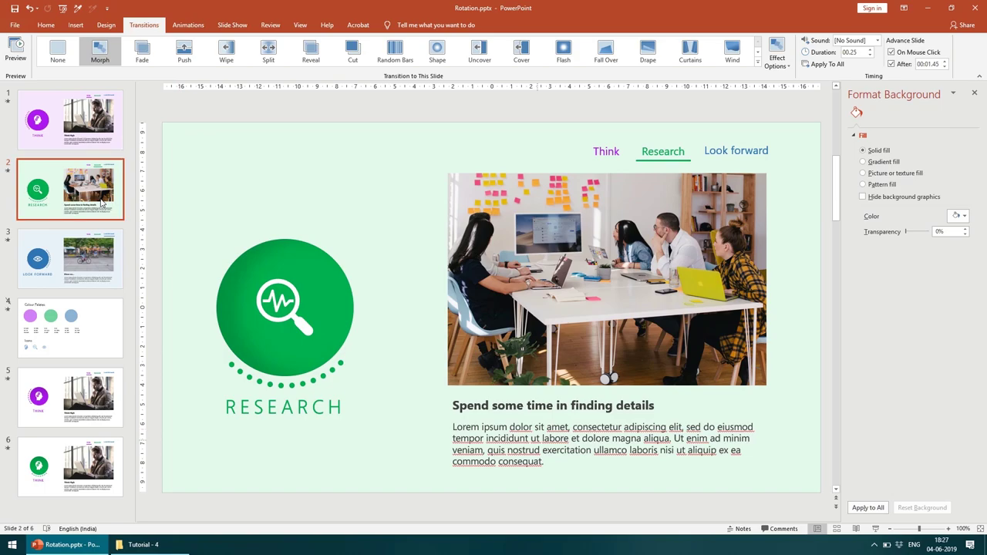
{"action": "left_click", "coordinate": [289, 407]}
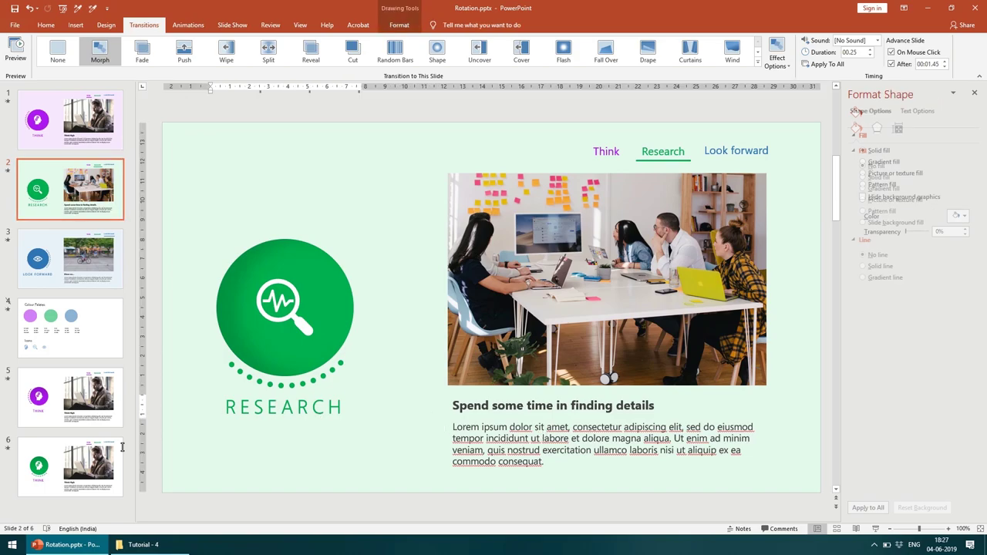
{"action": "double_click", "coordinate": [293, 407]}
{"action": "key", "text": "ctrl+c"}
{"action": "key", "text": "ctrl+z"}
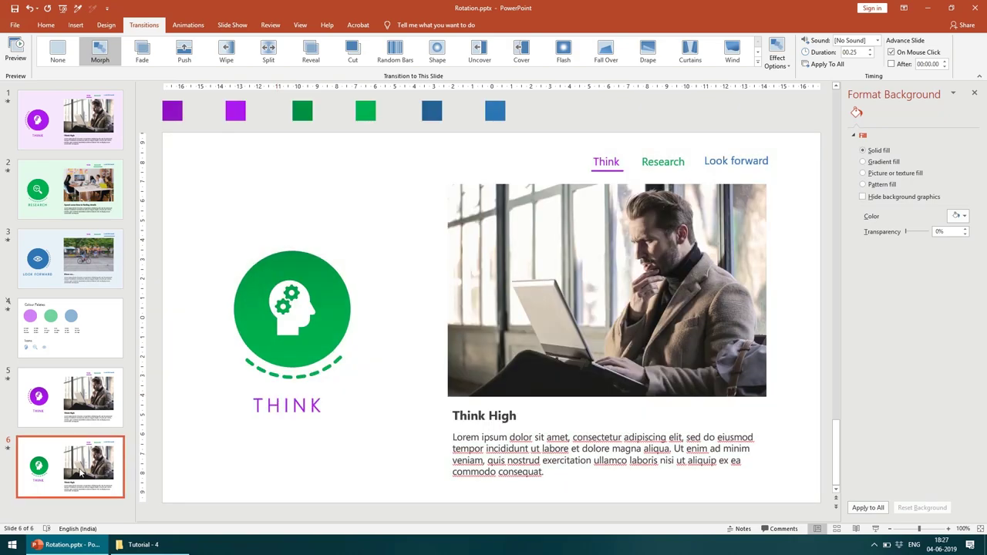
- Paste RESEARCH over THINK on slide 6's label, then return to slide 2
{"action": "left_click", "coordinate": [298, 402]}
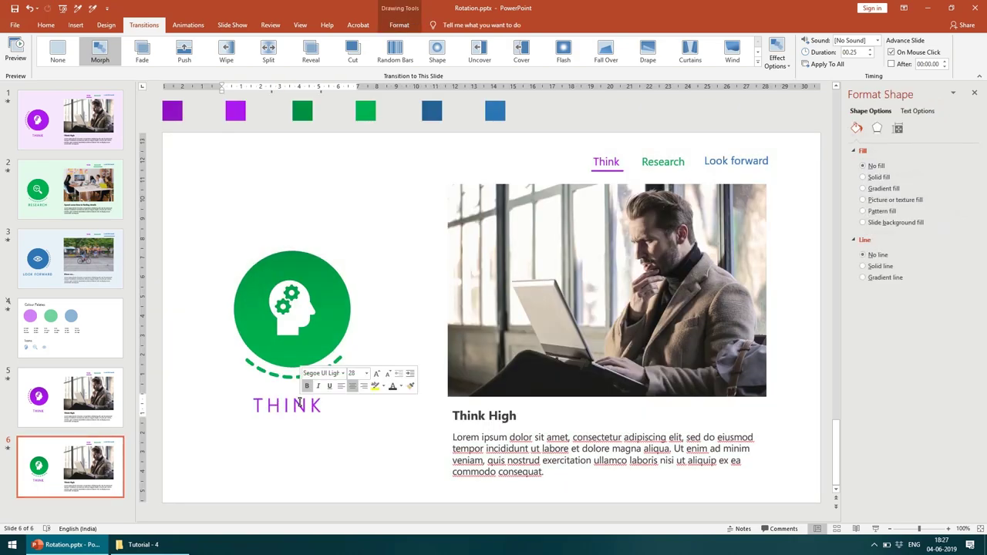
{"action": "double_click", "coordinate": [299, 401]}
{"action": "key", "text": "ctrl+v"}
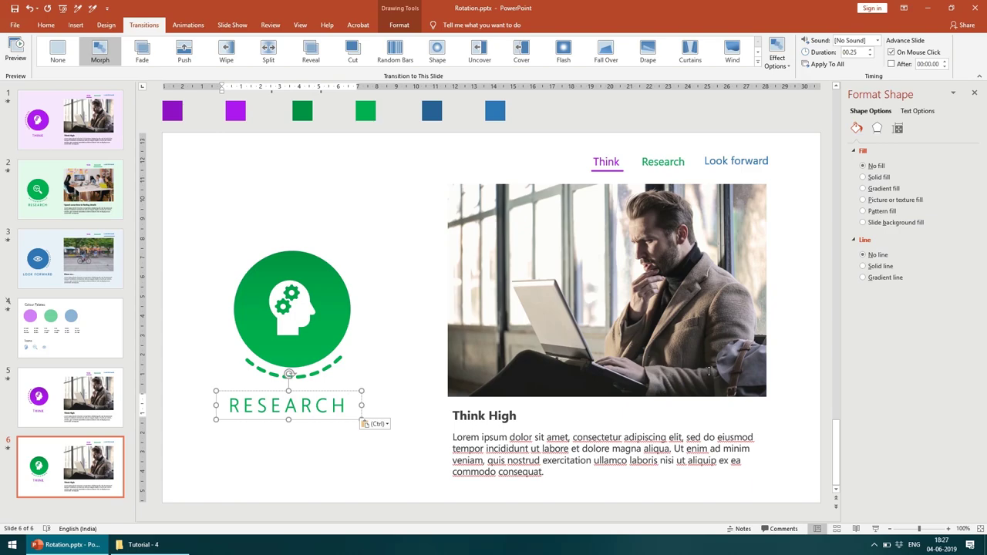
{"action": "left_click", "coordinate": [420, 389]}
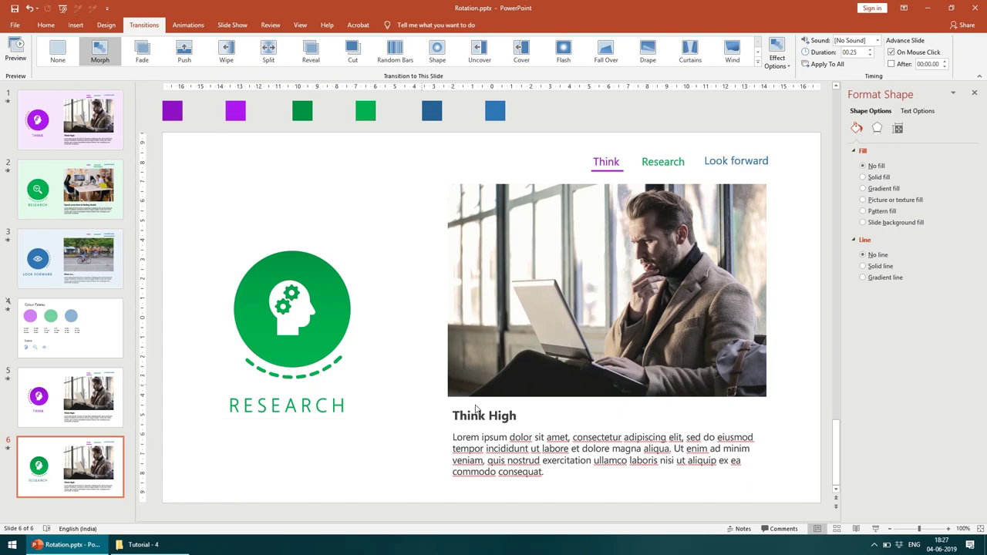
{"action": "left_click", "coordinate": [56, 193]}
- Select the heading 'Spend some time in finding details' on slide 2 to copy it
{"action": "left_click", "coordinate": [513, 405]}
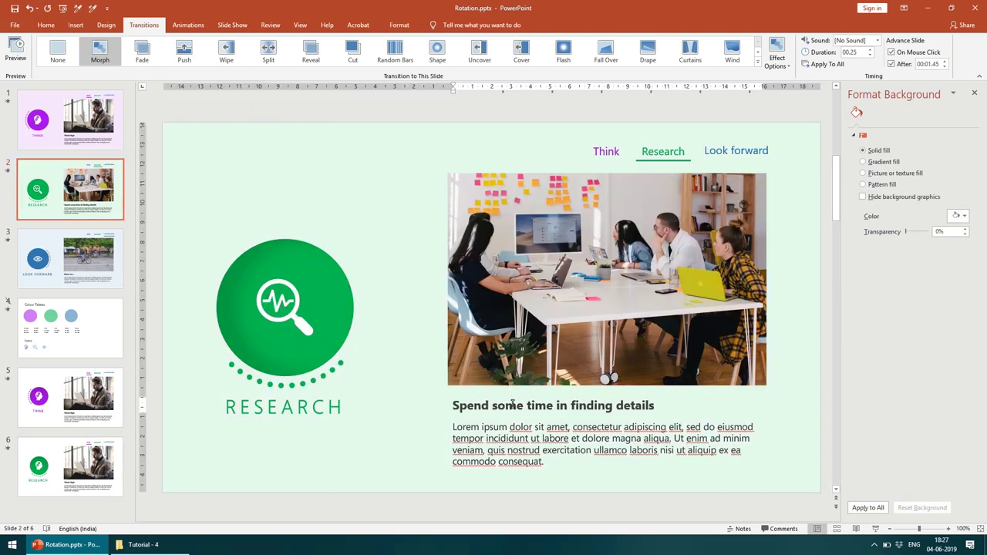
{"action": "triple_click", "coordinate": [518, 404]}
{"action": "key", "text": "ctrl+c"}
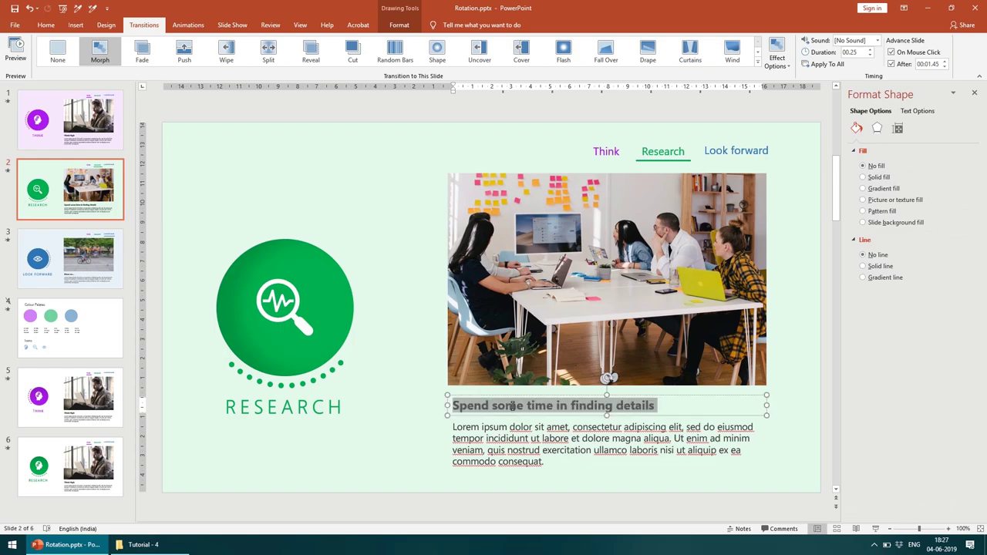
{"action": "left_click", "coordinate": [77, 461]}
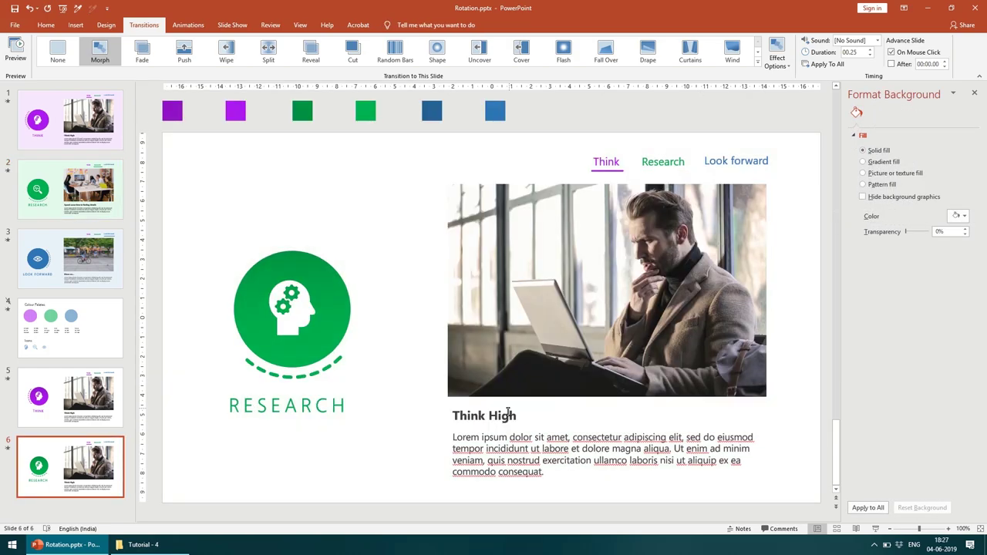
- Paste that heading over Think High on slide 6
{"action": "left_click", "coordinate": [507, 413]}
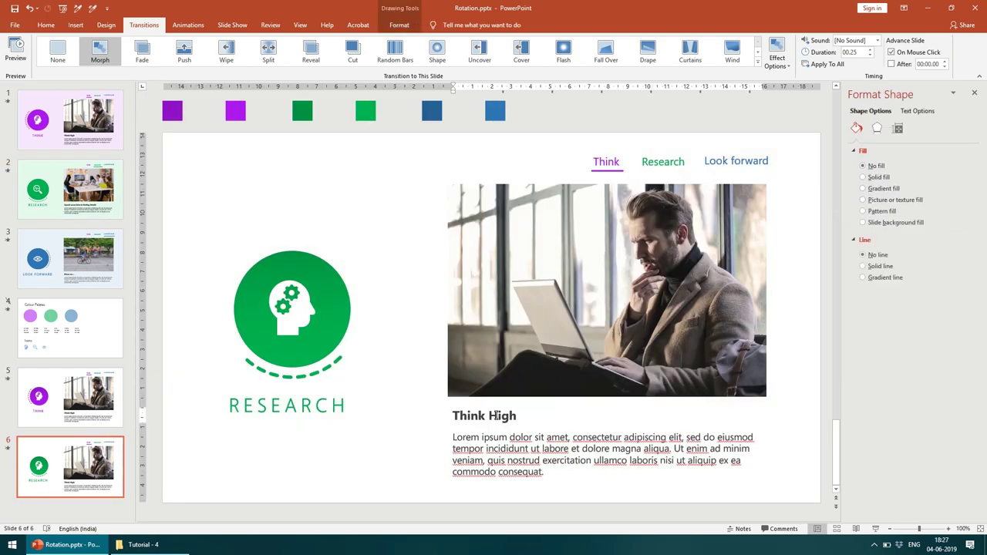
{"action": "triple_click", "coordinate": [497, 416]}
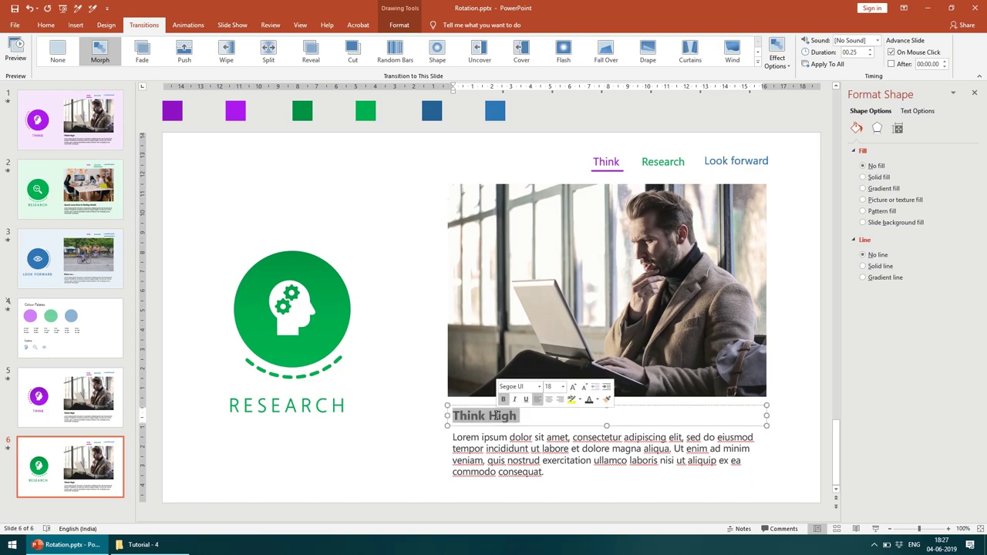
{"action": "key", "text": "ctrl+v"}
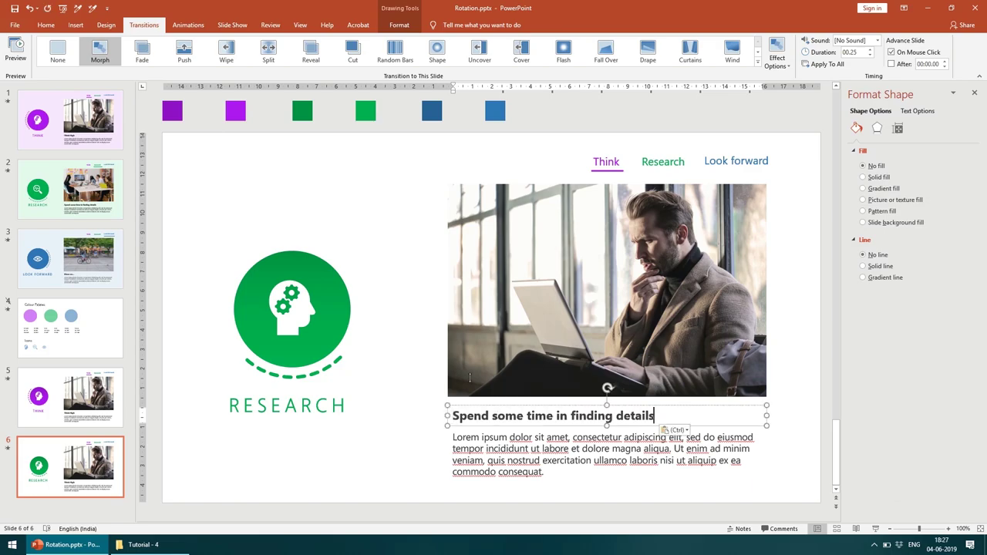
{"action": "left_click", "coordinate": [614, 169]}
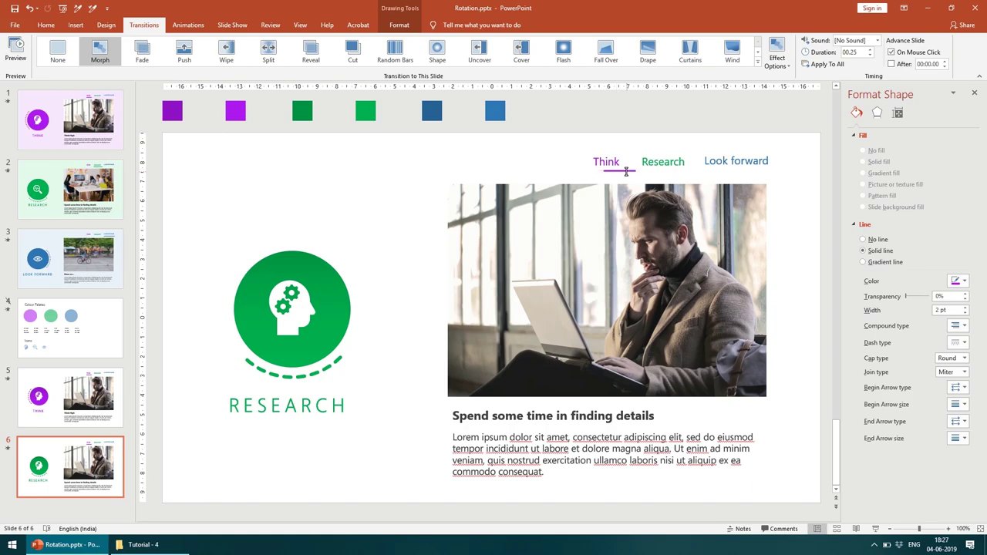
- Copy the navigation underline beneath Research and delete the one beneath Think
{"action": "left_click_drag", "start_coordinate": [626, 172], "coordinate": [658, 177]}
{"action": "left_click", "coordinate": [681, 164]}
{"action": "left_click", "coordinate": [619, 169]}
{"action": "key", "text": "Delete"}
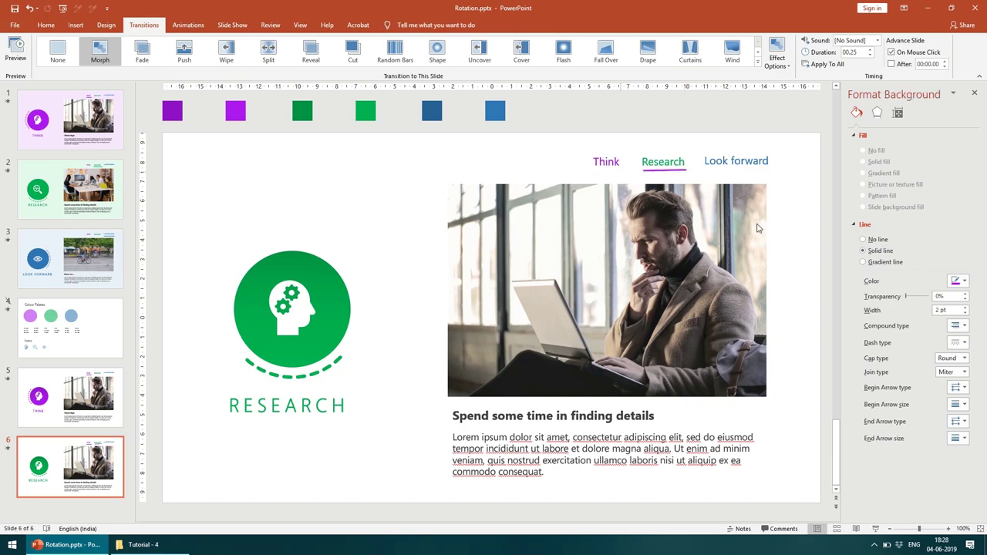
- Recolour the Research underline green, then compare against slide 5
{"action": "left_click", "coordinate": [651, 169]}
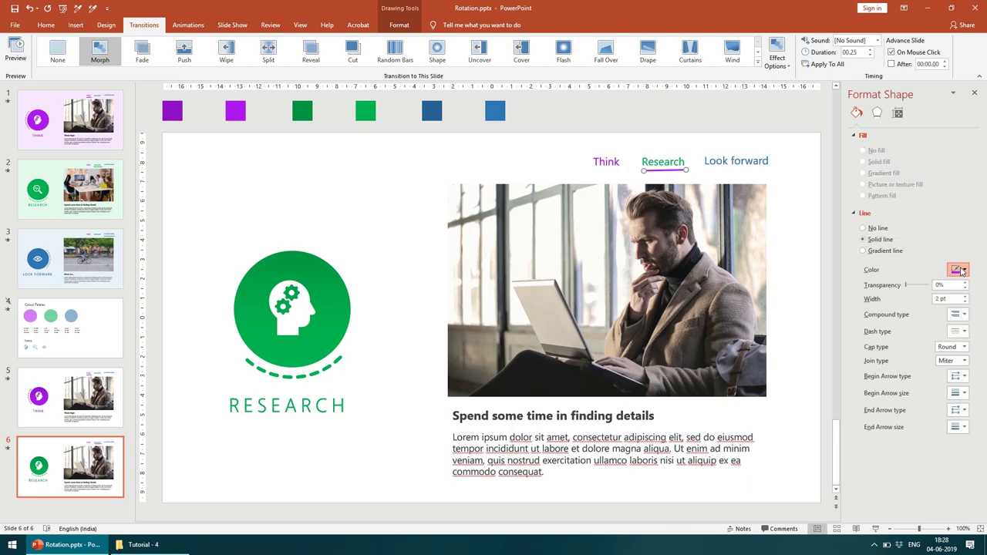
{"action": "left_click", "coordinate": [961, 270]}
{"action": "left_click", "coordinate": [905, 373]}
{"action": "left_click", "coordinate": [674, 132]}
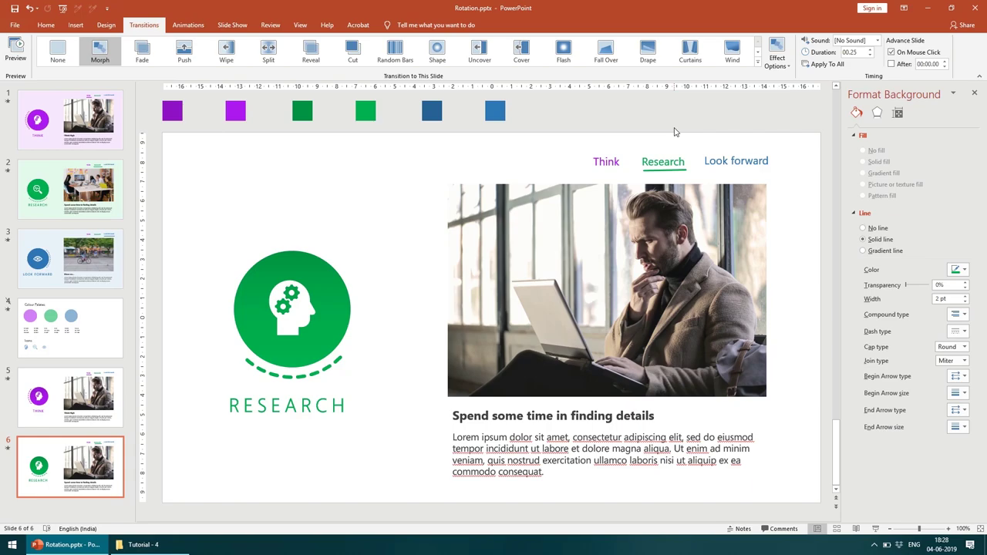
{"action": "left_click", "coordinate": [41, 383]}
{"action": "left_click", "coordinate": [69, 466]}
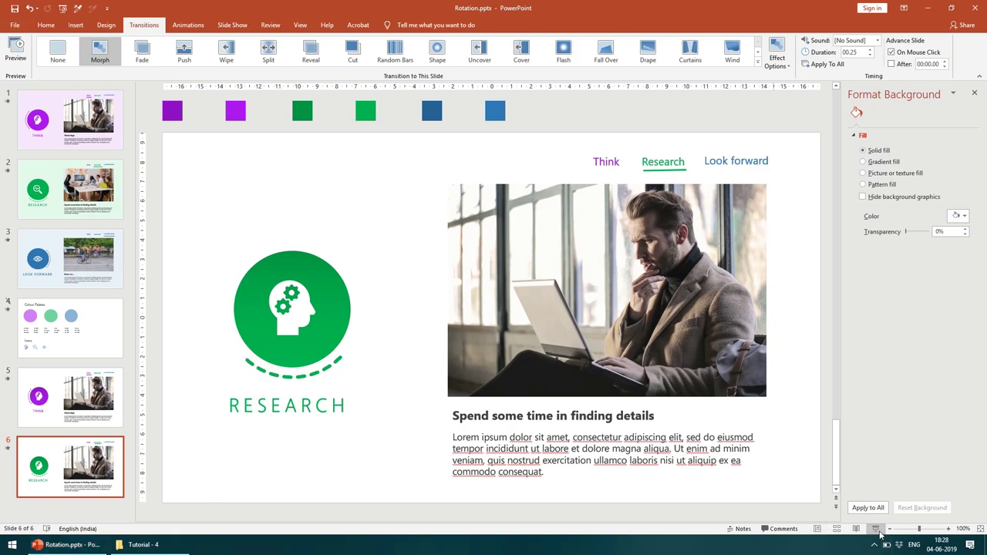
- Run the slide show, stepping between the Think and Research slides to preview the Morph, then exit
{"action": "left_click", "coordinate": [878, 532]}
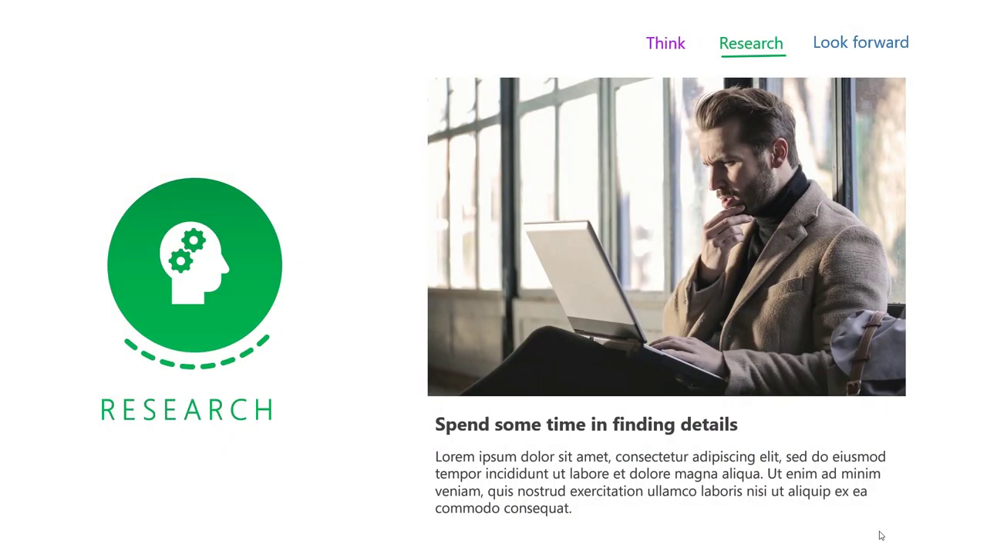
{"action": "left_click", "coordinate": [881, 535]}
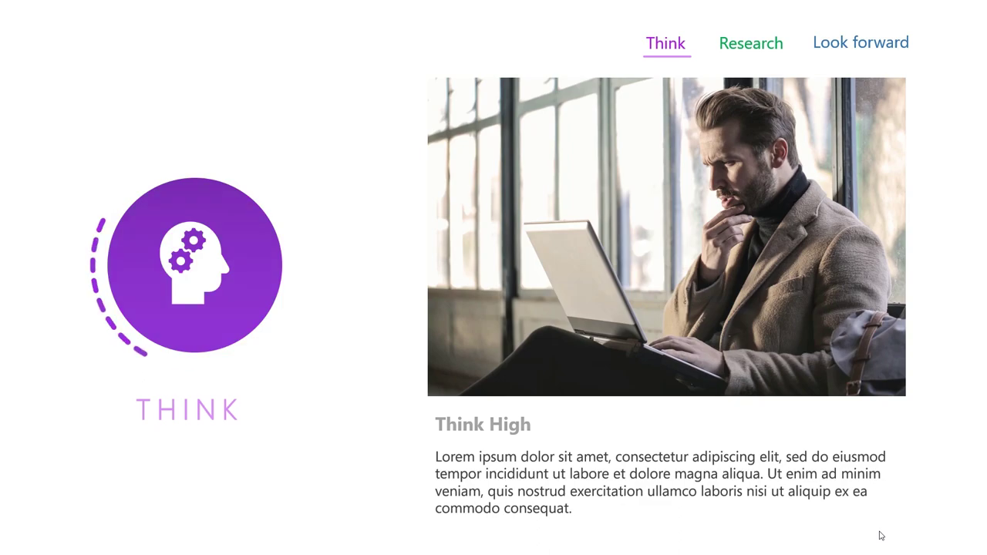
{"action": "key", "text": "Left"}
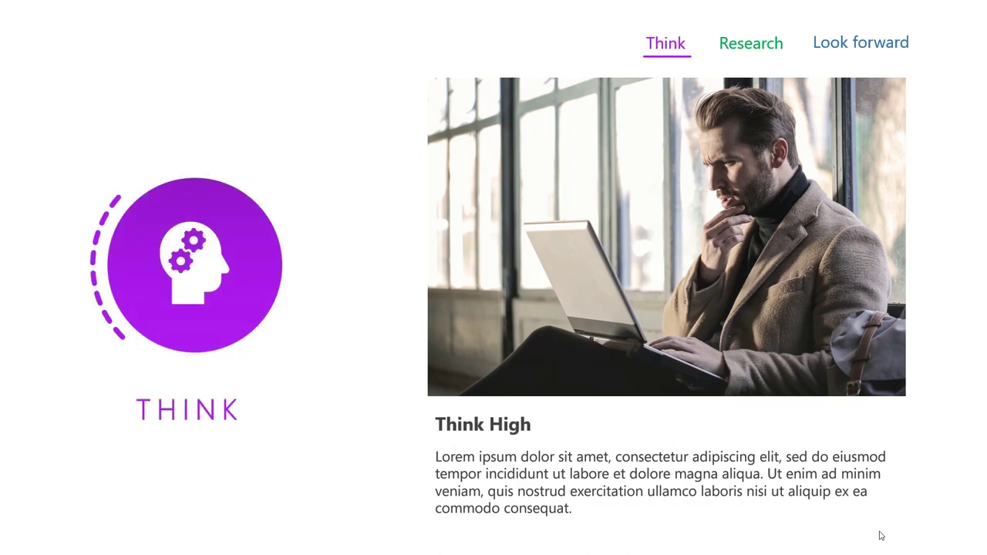
{"action": "key", "text": "Right"}
{"action": "key", "text": "Left"}
{"action": "key", "text": "Escape"}
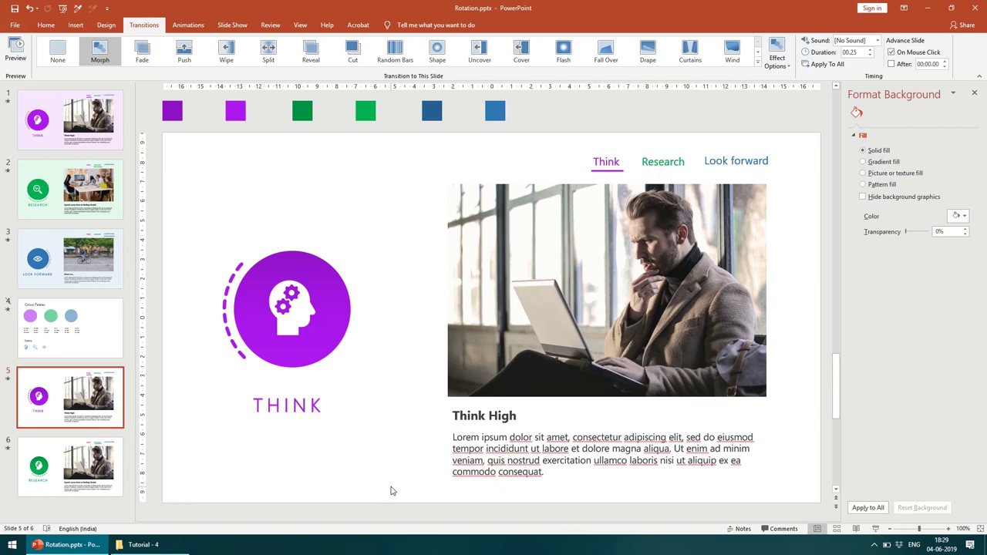